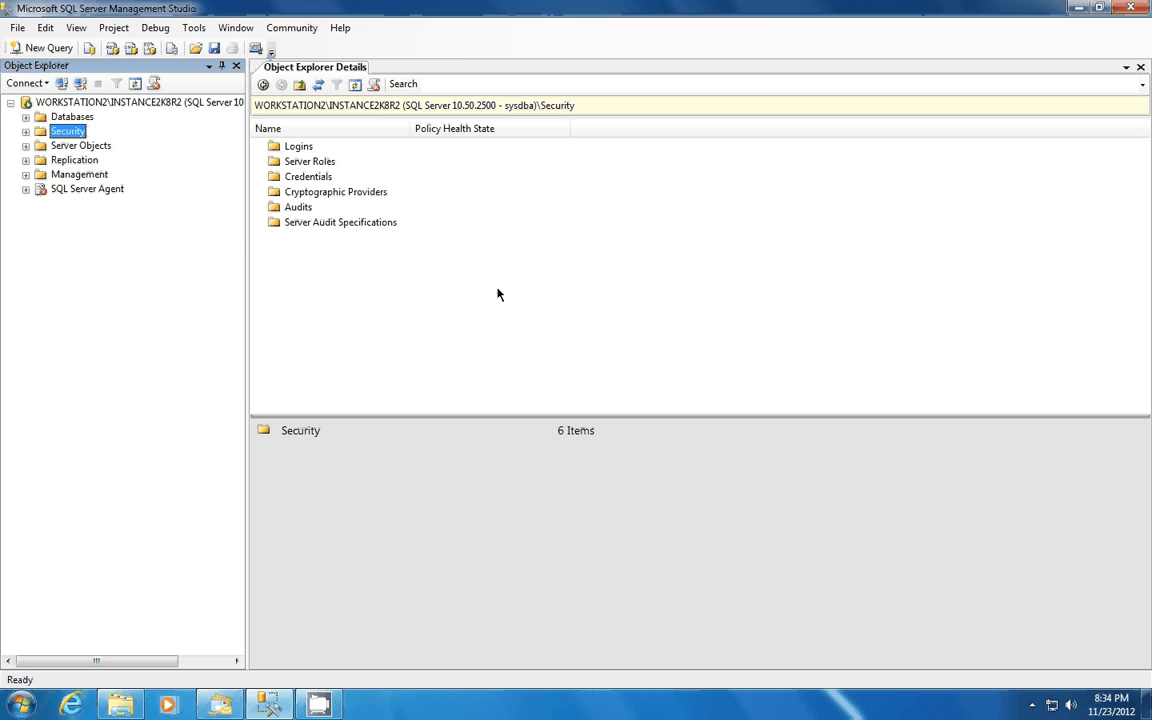
# - Start a new audit from the Audits node under the server's Security folder
pyautogui.click(78, 104)
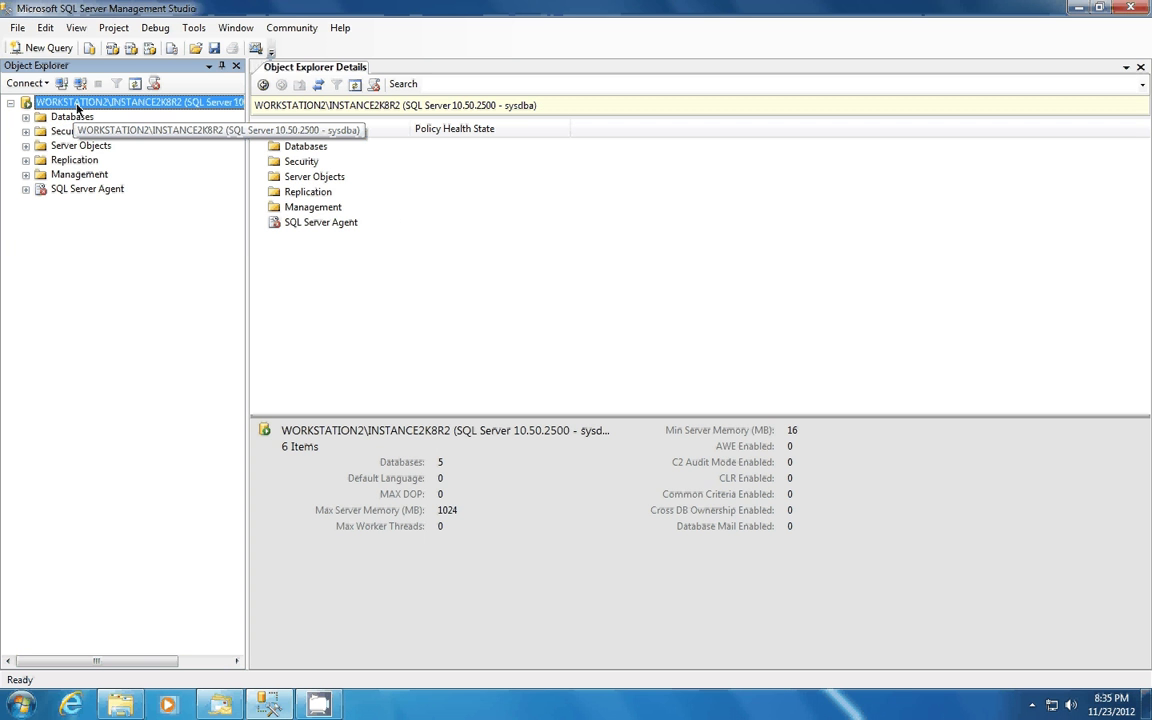
pyautogui.click(26, 131)
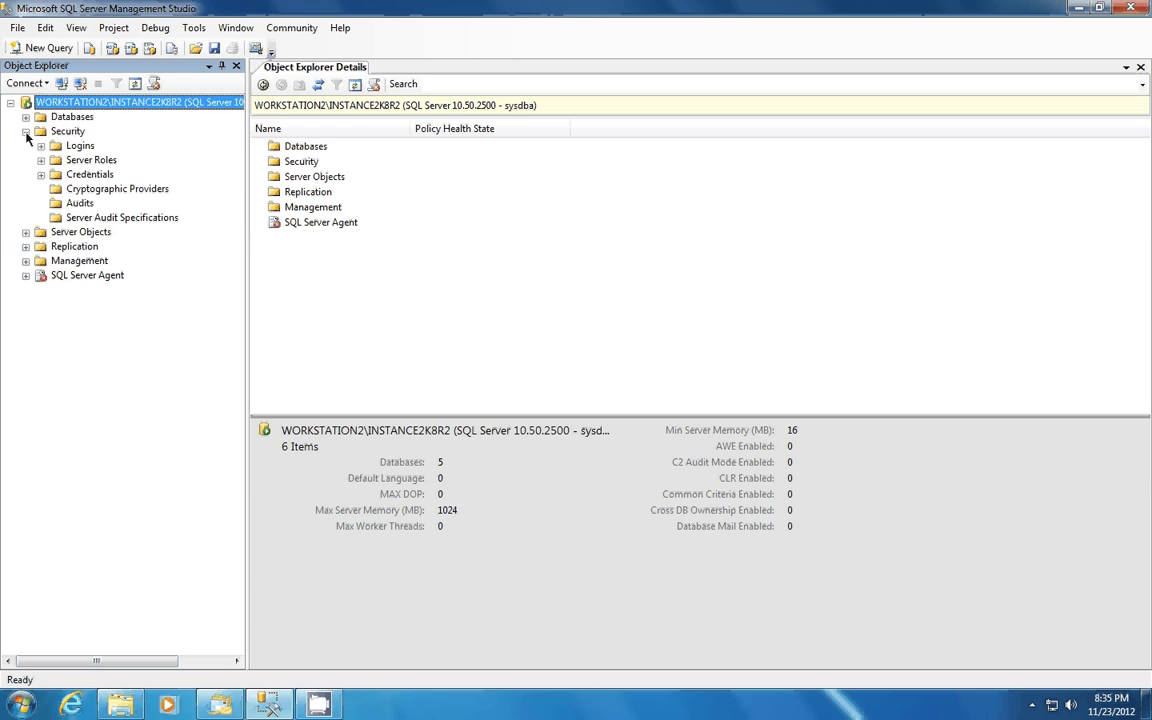
pyautogui.click(81, 204)
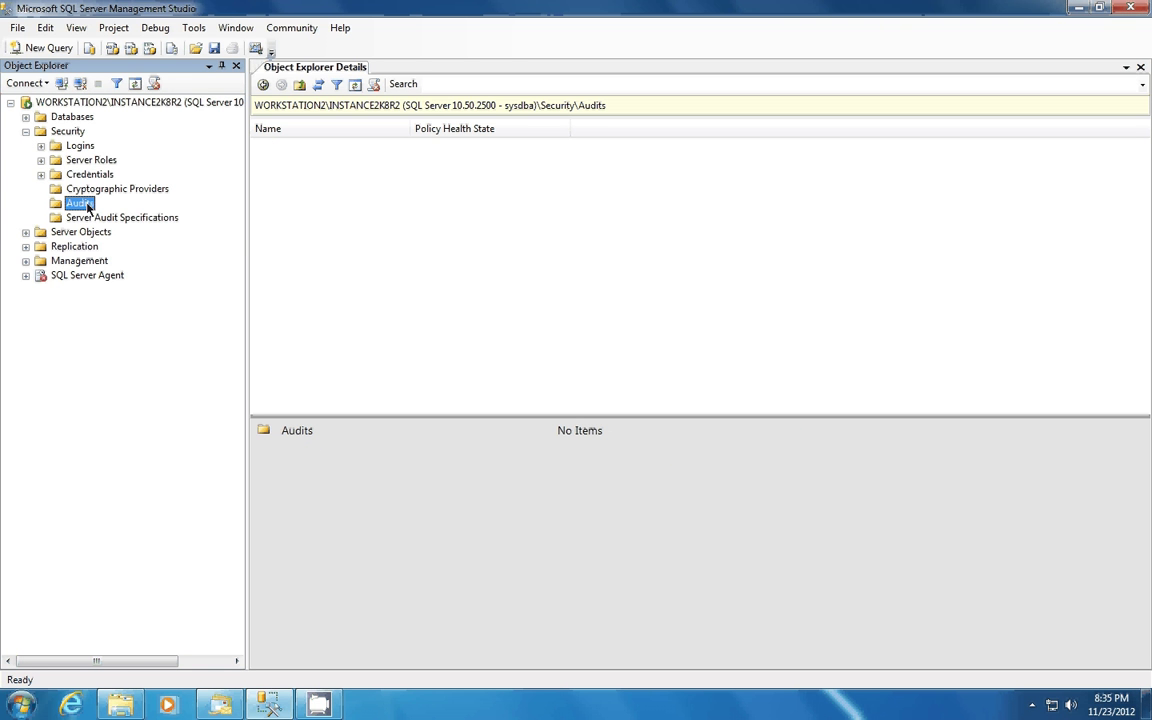
pyautogui.rightClick(88, 207)
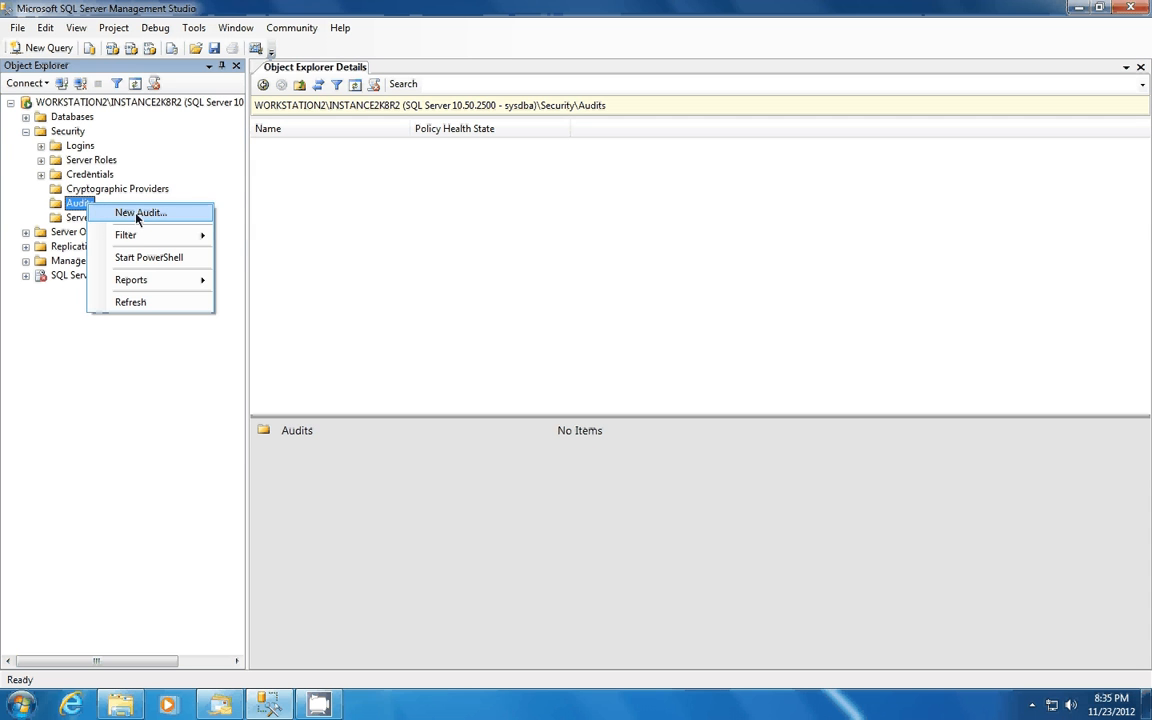
pyautogui.click(140, 213)
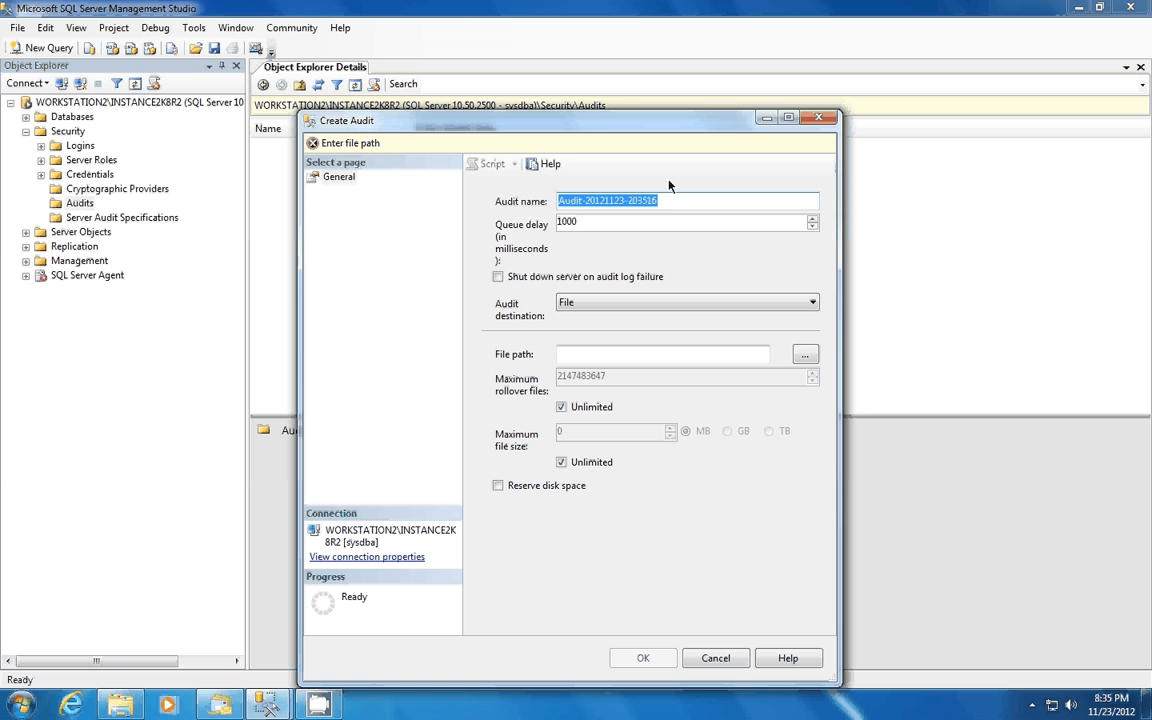
pyautogui.write('DDL')
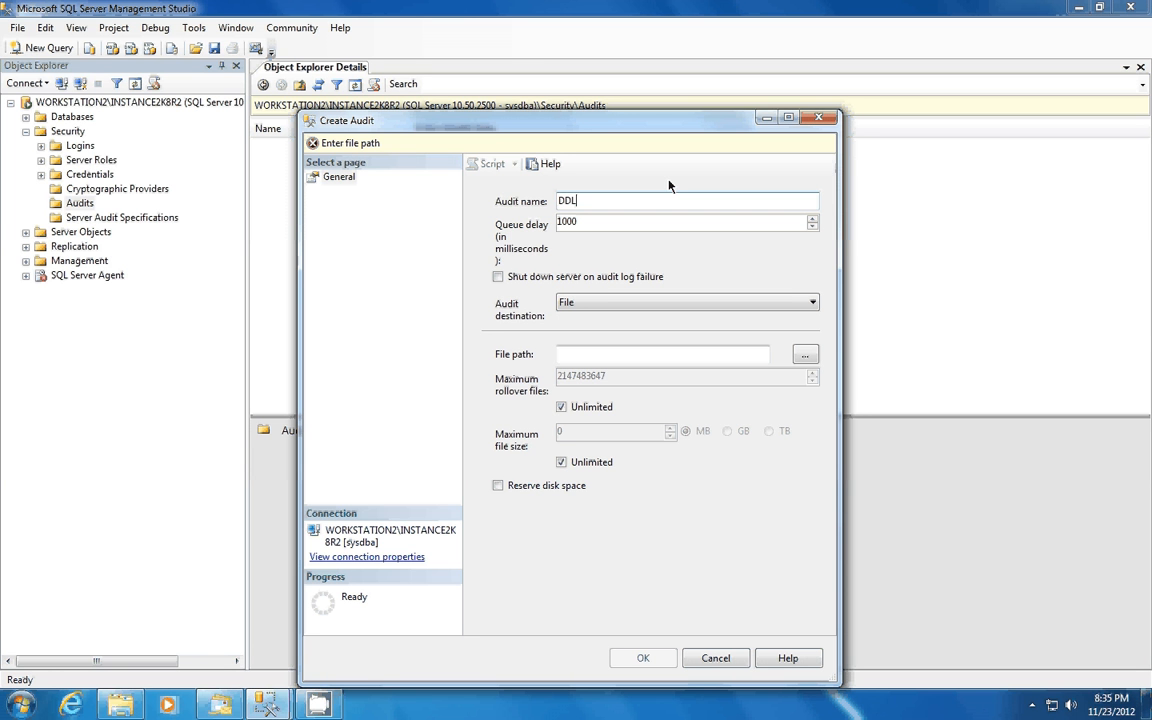
pyautogui.write('_')
pyautogui.write('Audit')
# - Keep File as the DDL_Audit audit destination
pyautogui.click(581, 305)
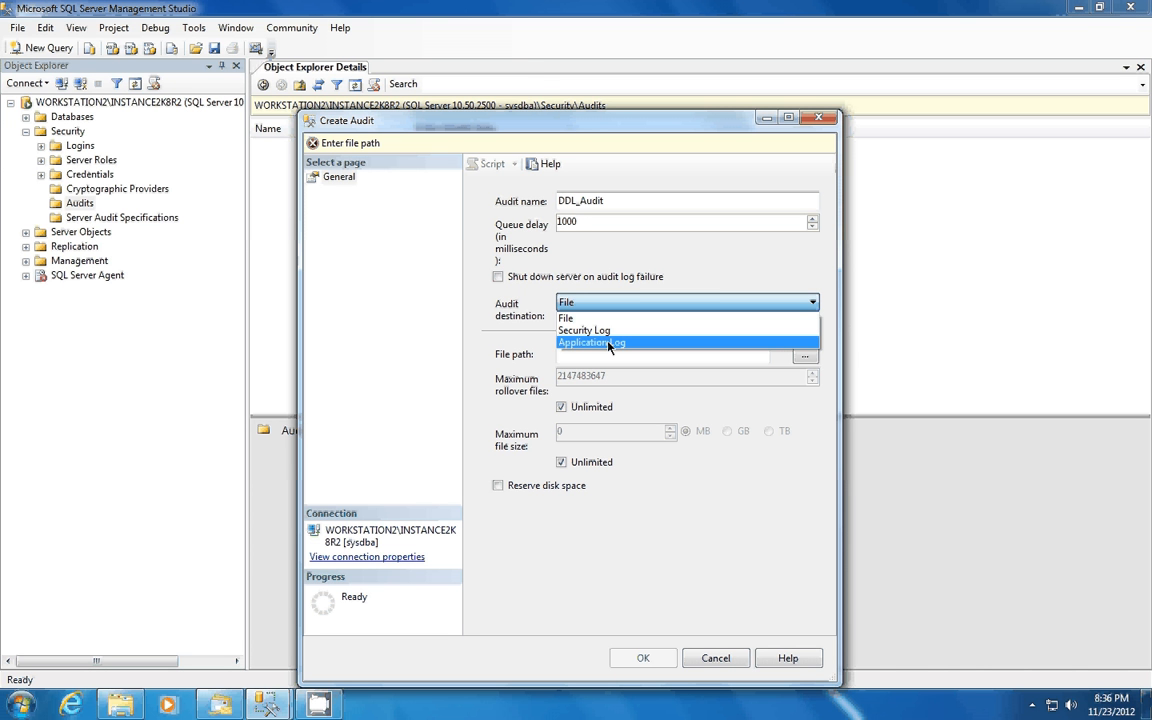
pyautogui.click(577, 318)
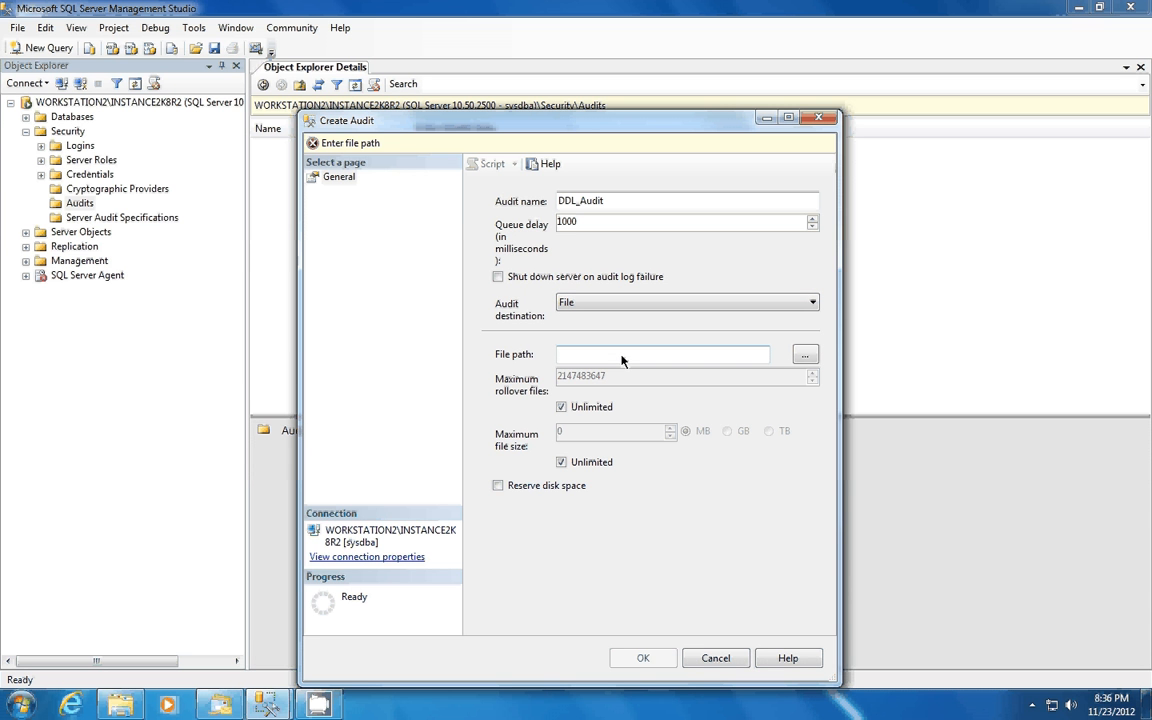
# - Browse to C:\Program Files\Microsoft SQL Server\MSSQL10_50.INSTANCE2K8R2\MSSQL\Audit as the audit file path
pyautogui.click(807, 357)
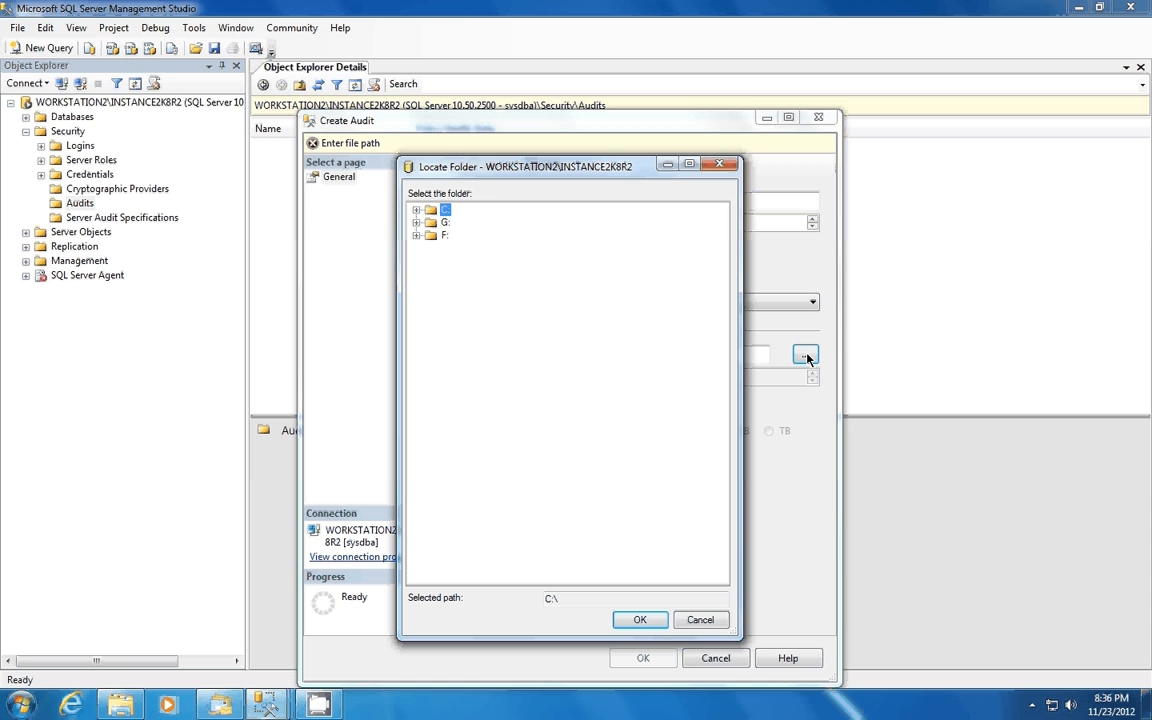
pyautogui.click(416, 210)
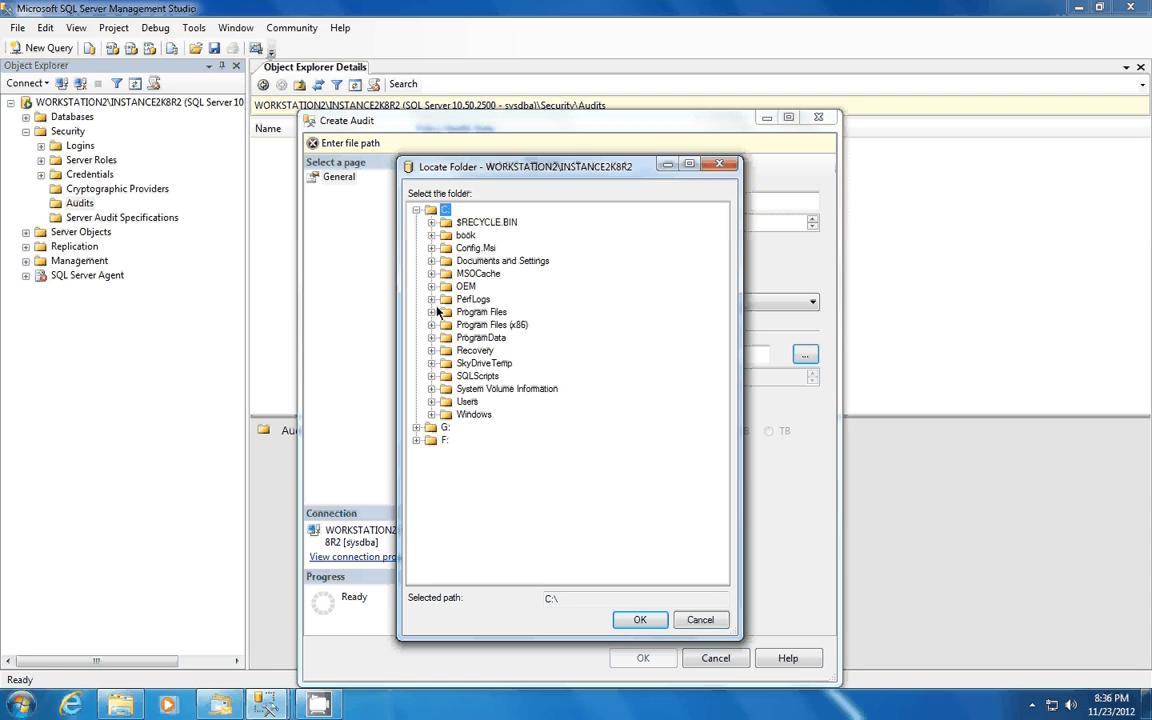
pyautogui.click(431, 311)
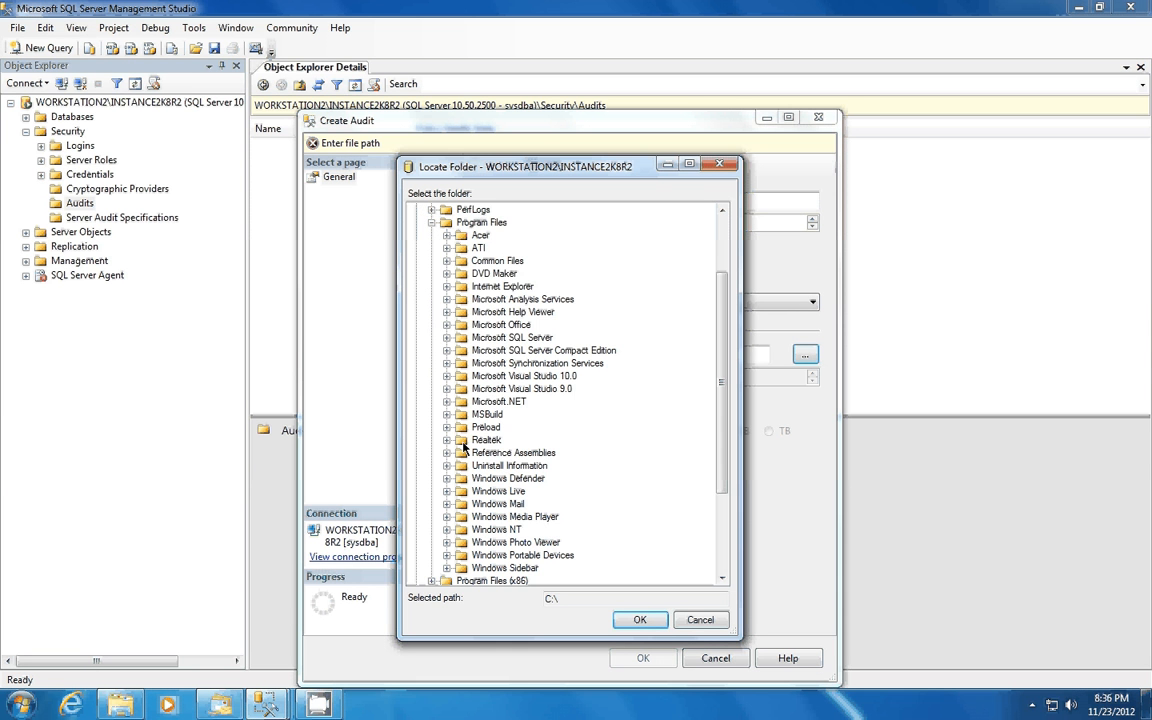
pyautogui.click(447, 337)
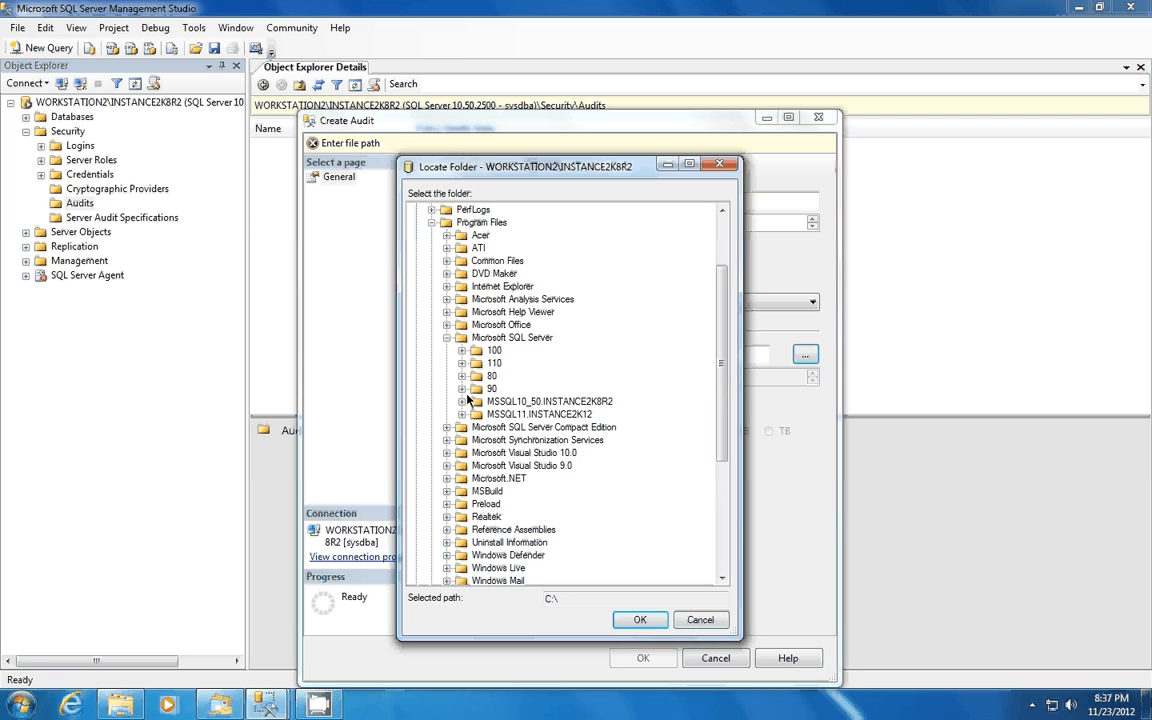
pyautogui.click(463, 401)
pyautogui.click(477, 414)
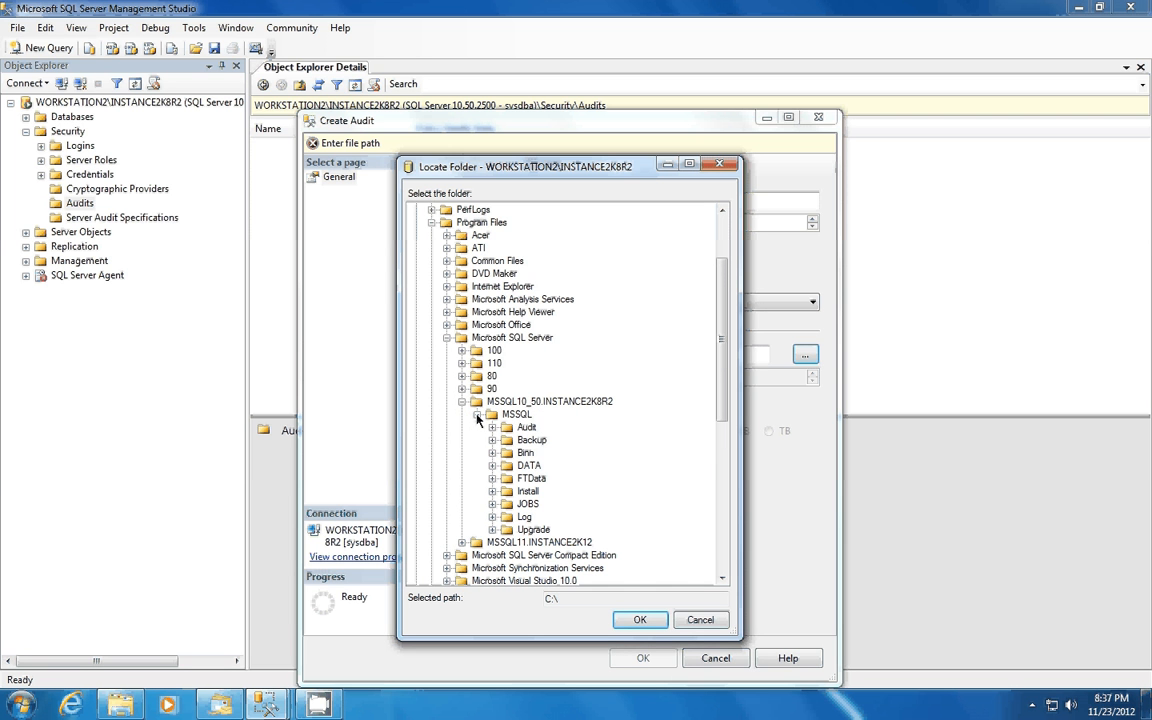
pyautogui.click(526, 427)
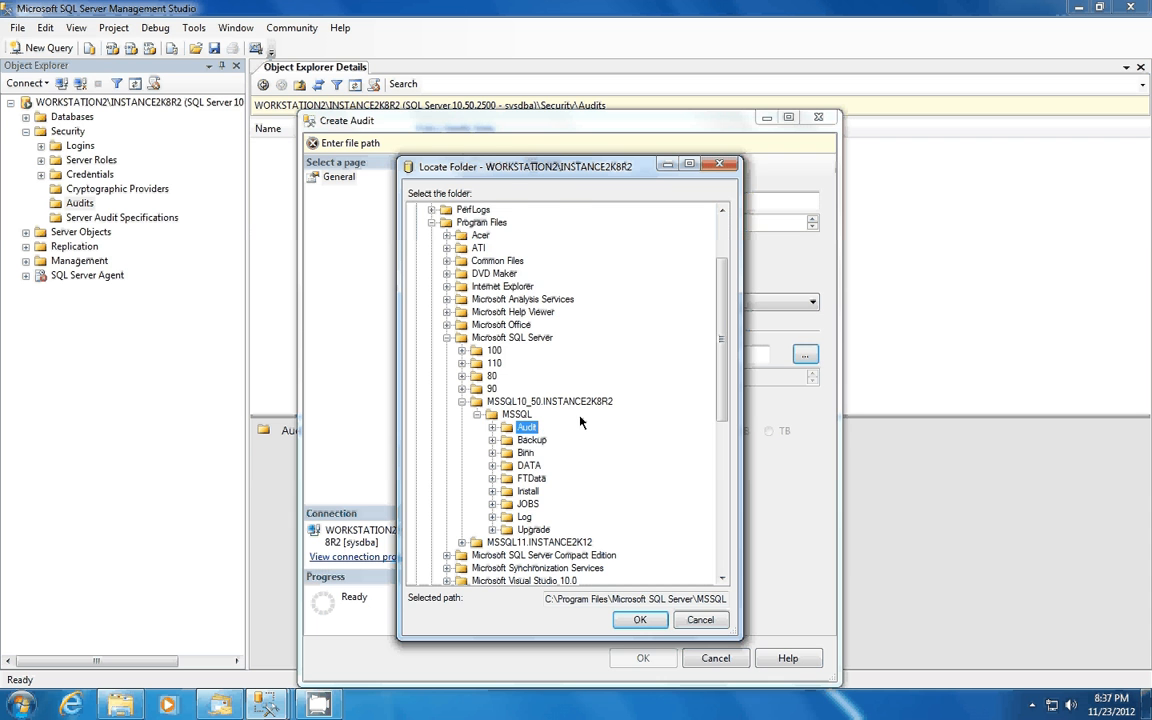
pyautogui.click(640, 620)
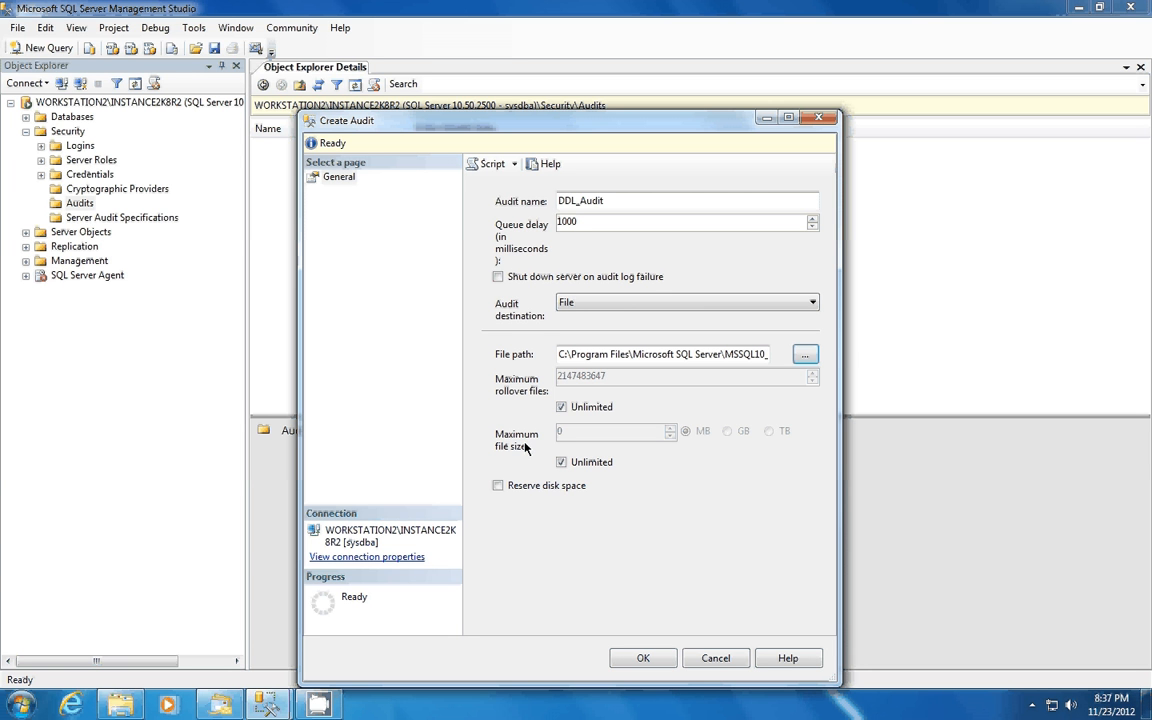
# - Cap the audit file at 10 MB, create DDL_Audit and select it in Object Explorer
pyautogui.click(591, 463)
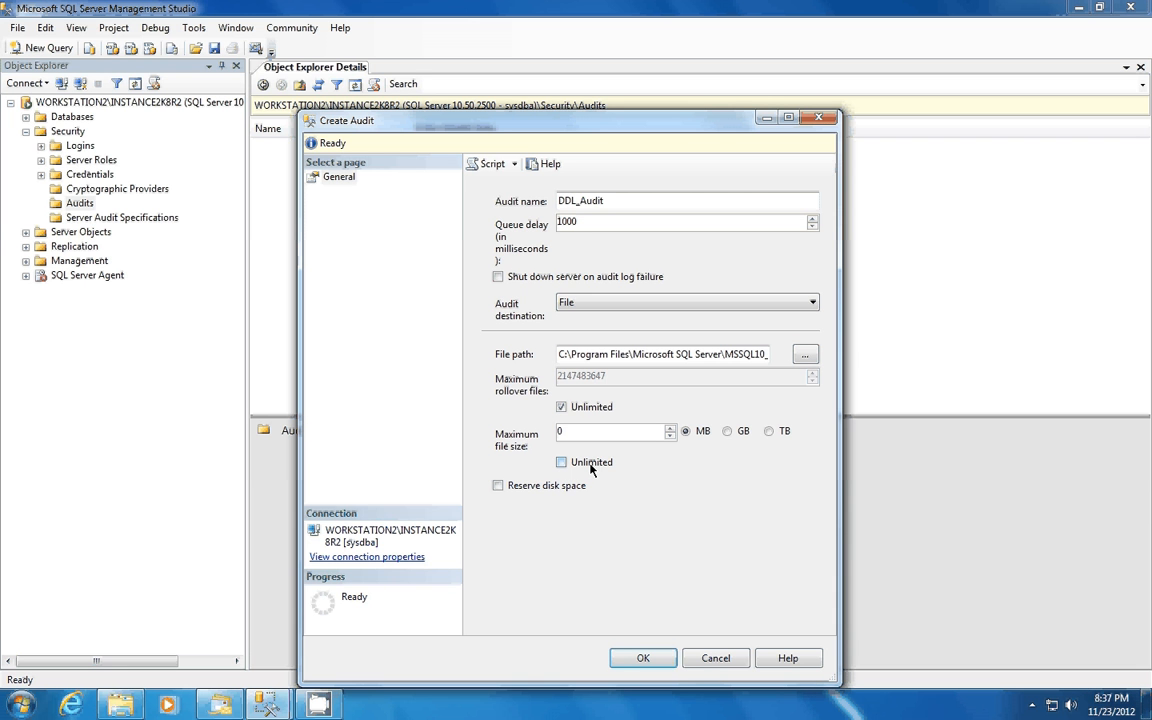
pyautogui.doubleClick(560, 431)
pyautogui.write('1')
pyautogui.click(641, 658)
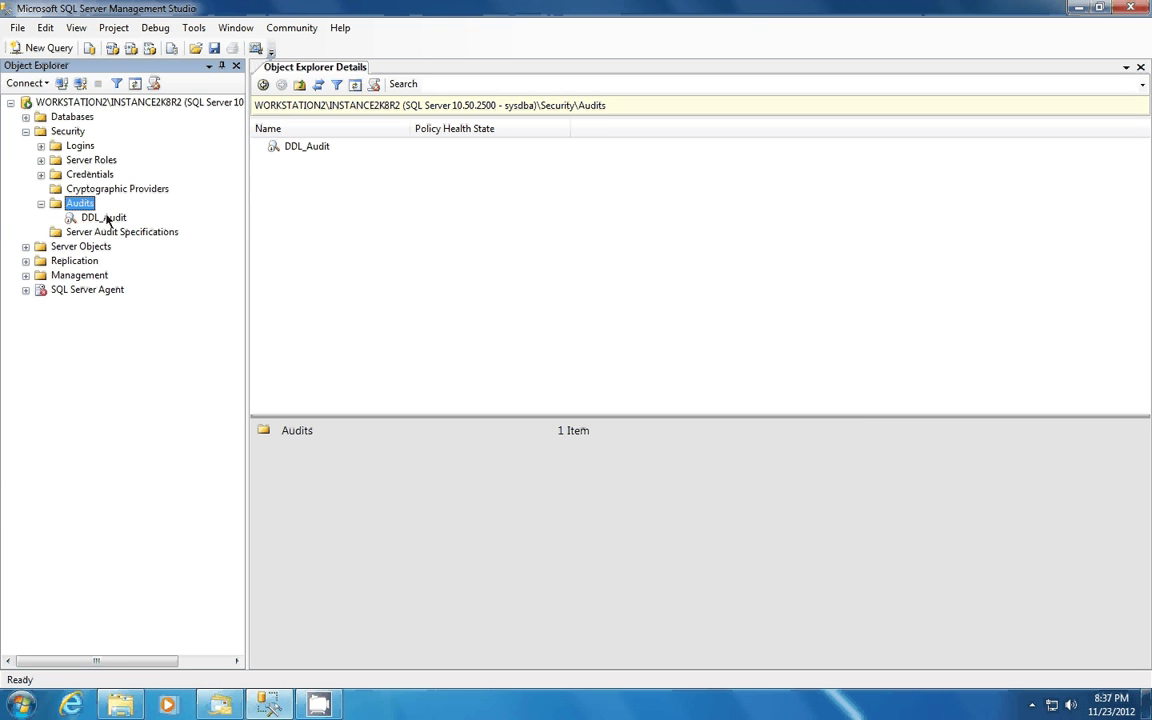
pyautogui.click(104, 217)
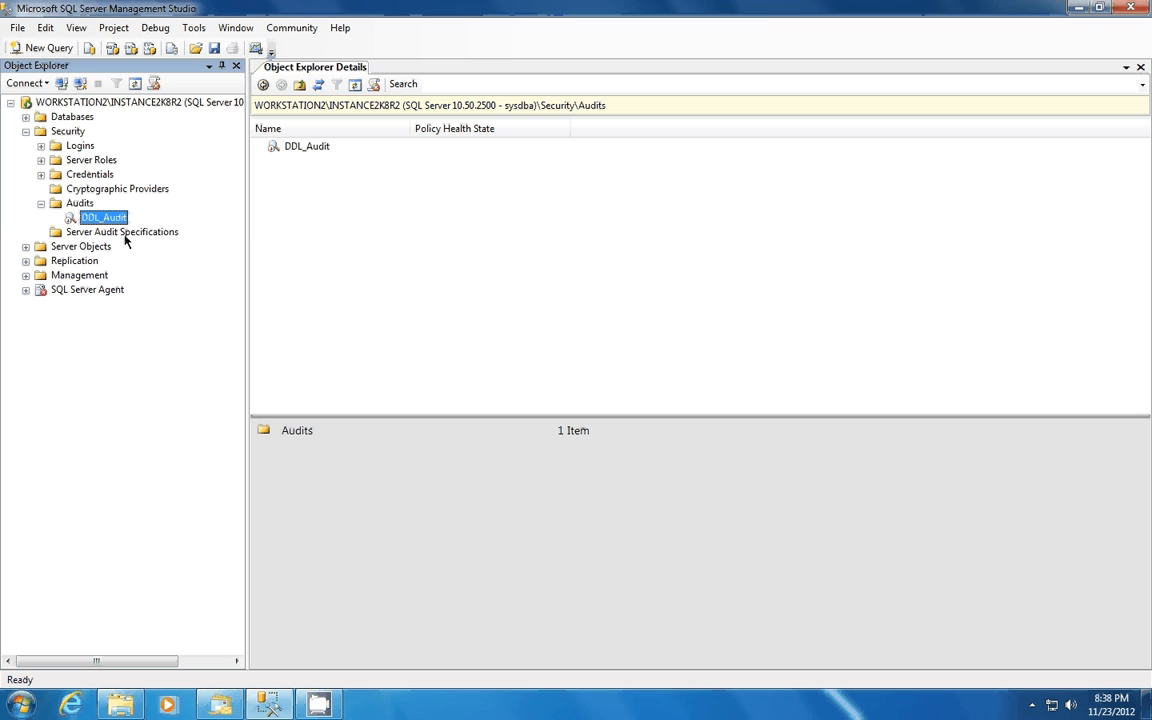
# - Create a new server audit specification DDL_AUDIT_SPEC attached to DDL_Audit
pyautogui.click(115, 232)
pyautogui.rightClick(115, 232)
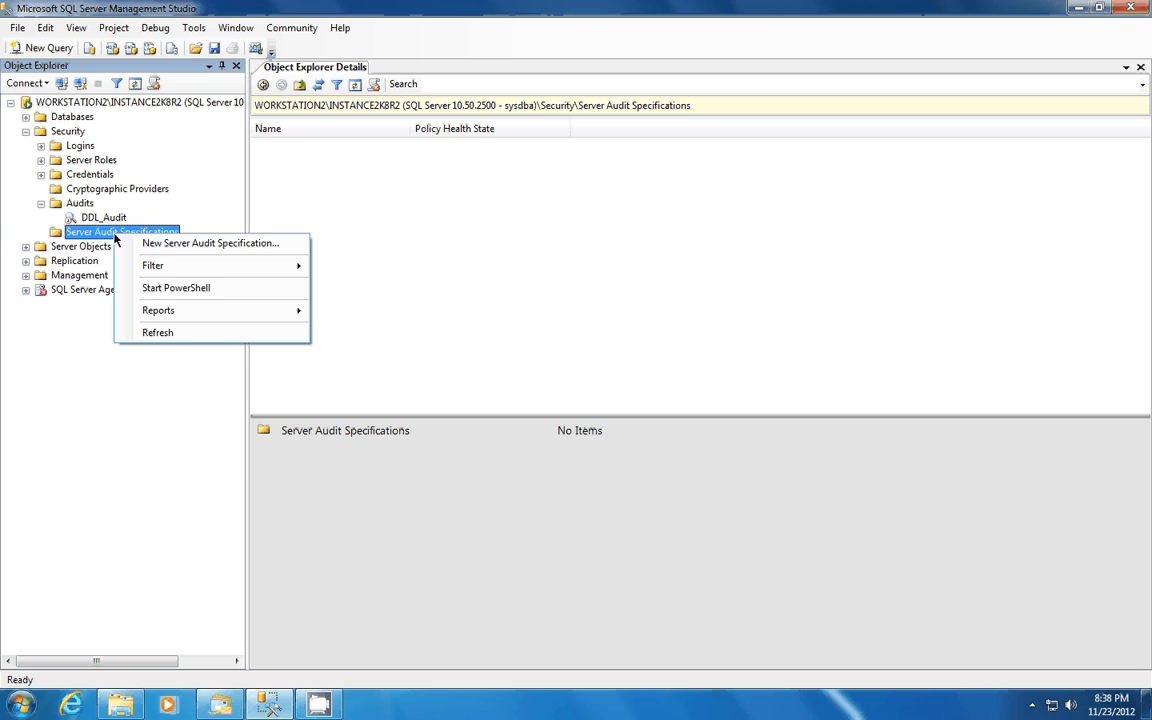
pyautogui.click(209, 243)
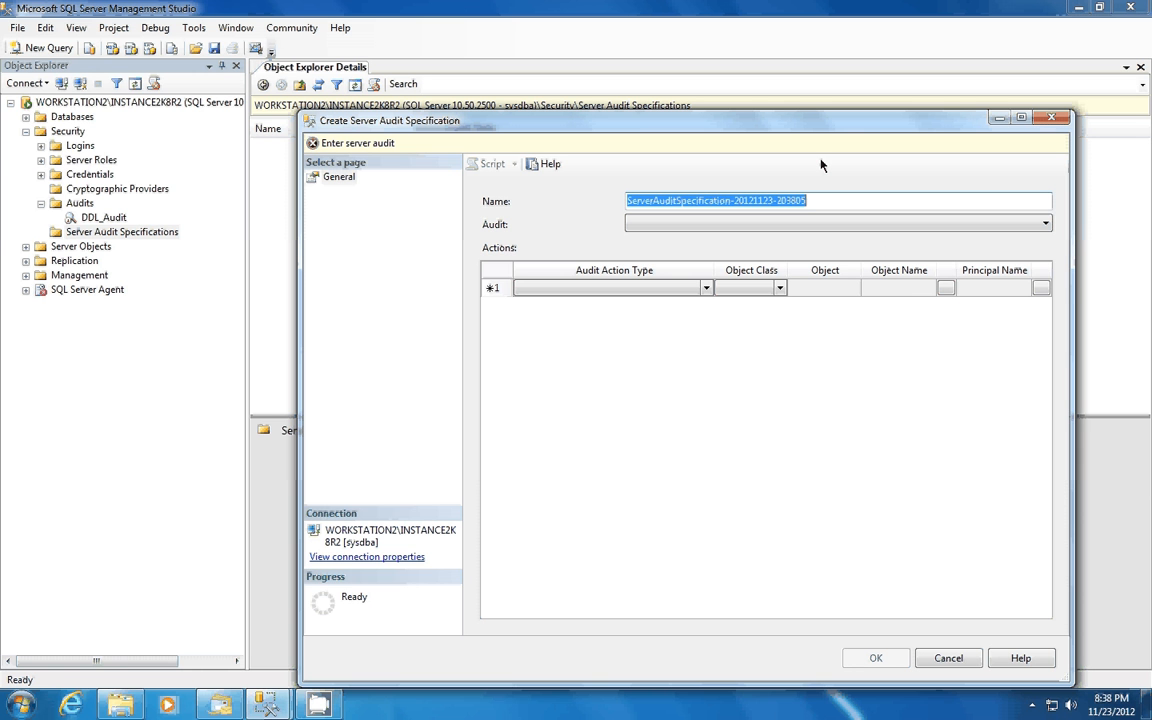
pyautogui.write('DD')
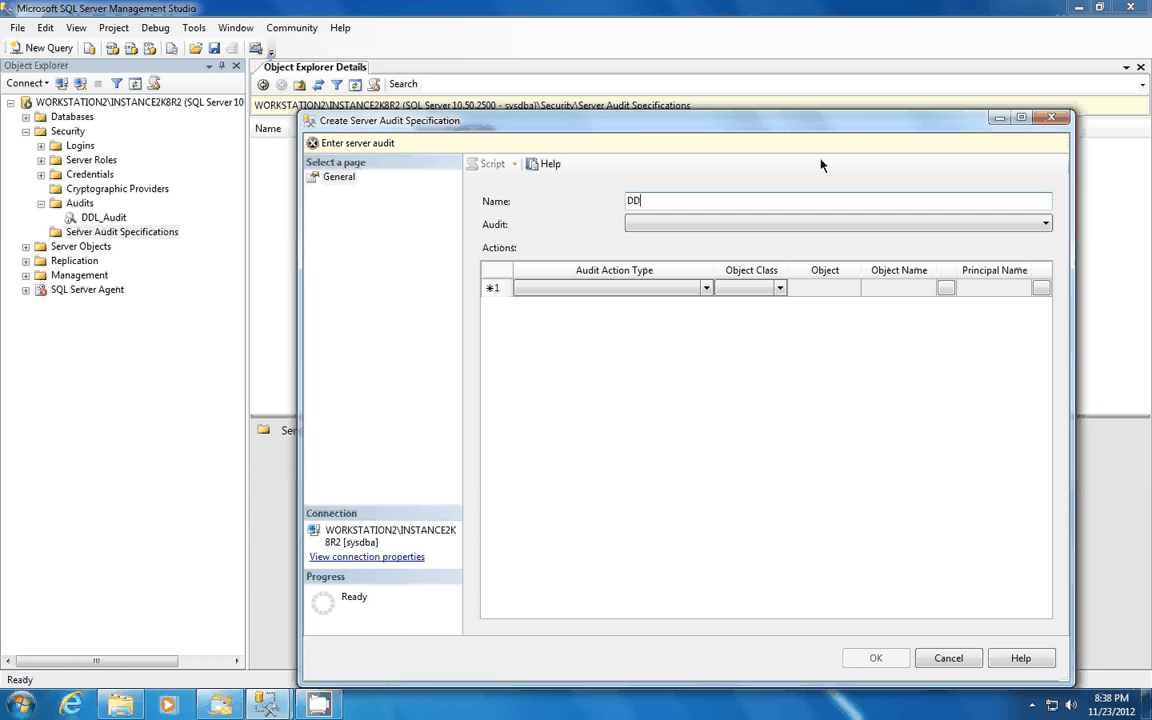
pyautogui.write('L_AUDIT')
pyautogui.write('_SPEC')
pyautogui.click(1045, 224)
pyautogui.click(663, 239)
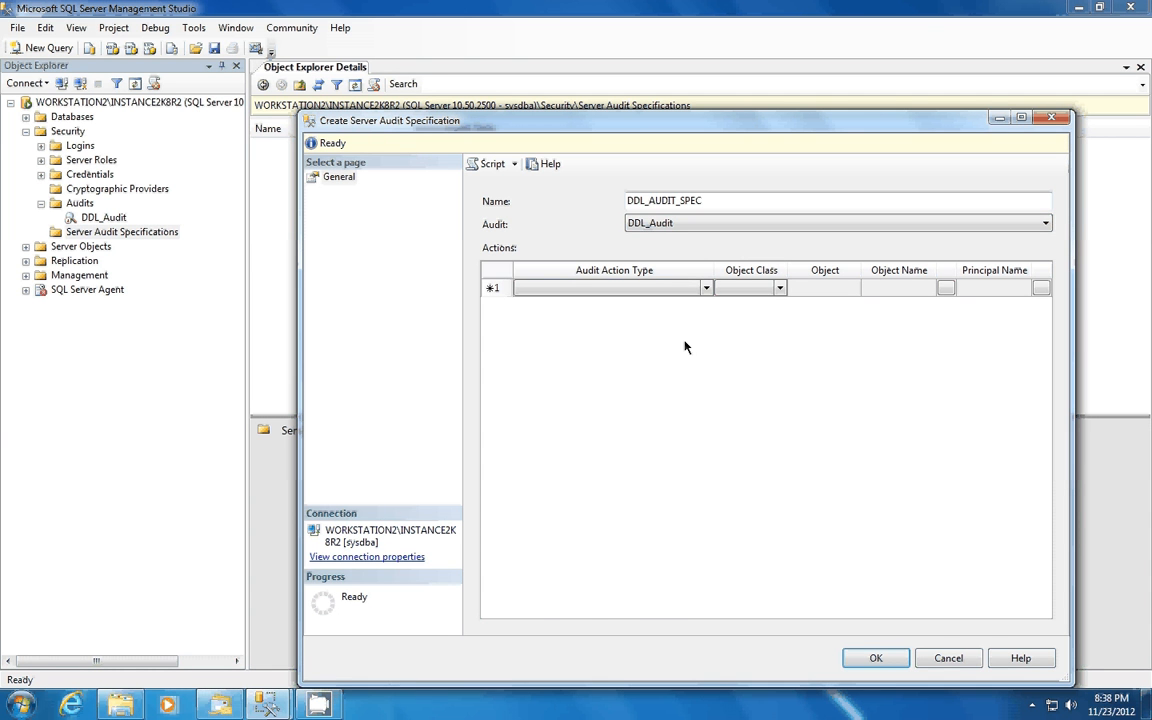
# - Set the audit action type to SCHEMA_OBJECT_CHANGE_GROUP and save DDL_AUDIT_SPEC
pyautogui.click(706, 288)
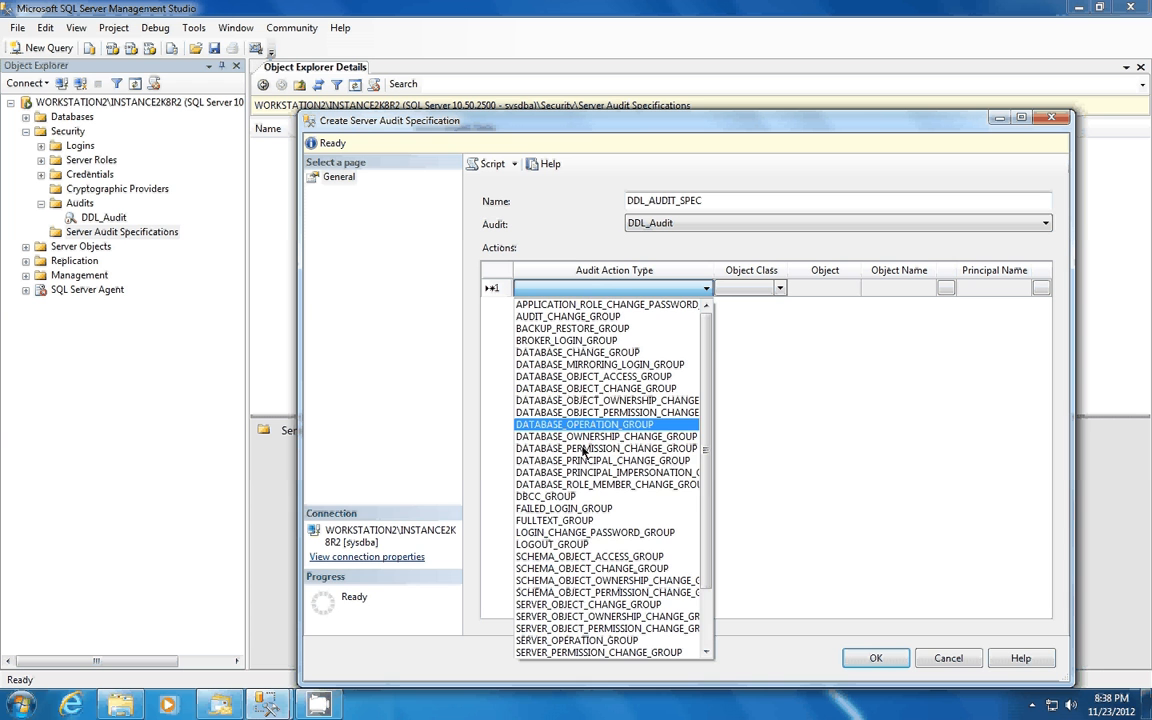
pyautogui.scroll(-2, 584, 451)
pyautogui.scroll(1, 603, 520)
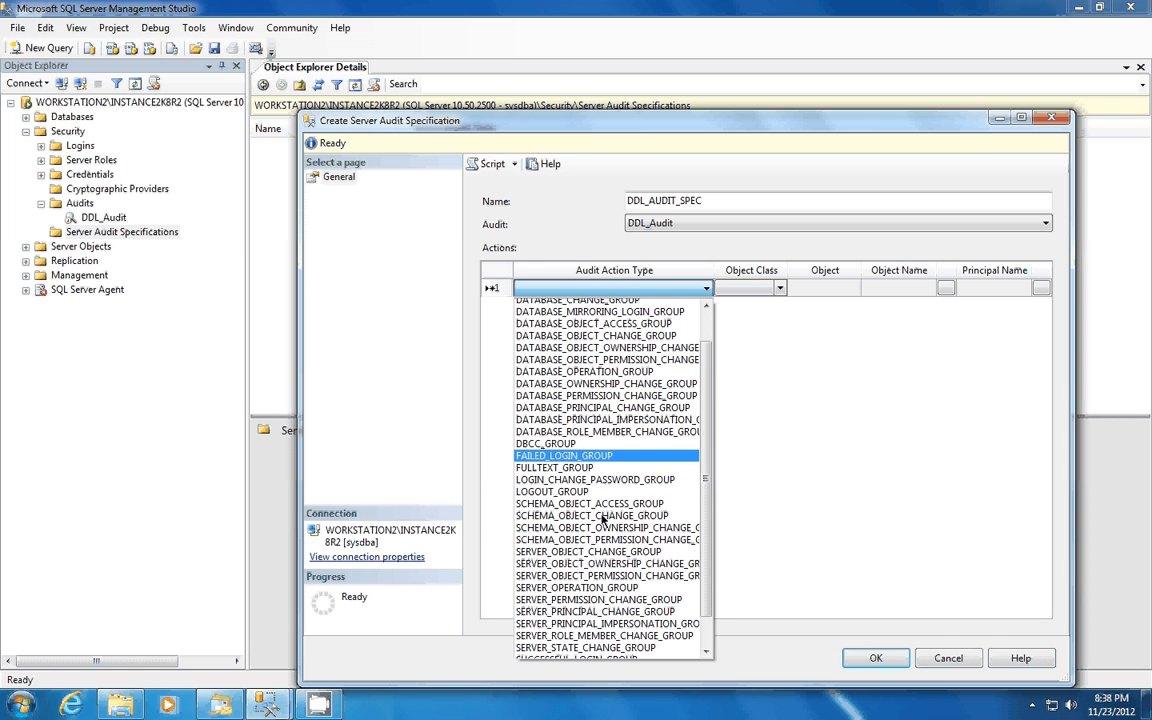
pyautogui.scroll(2, 603, 518)
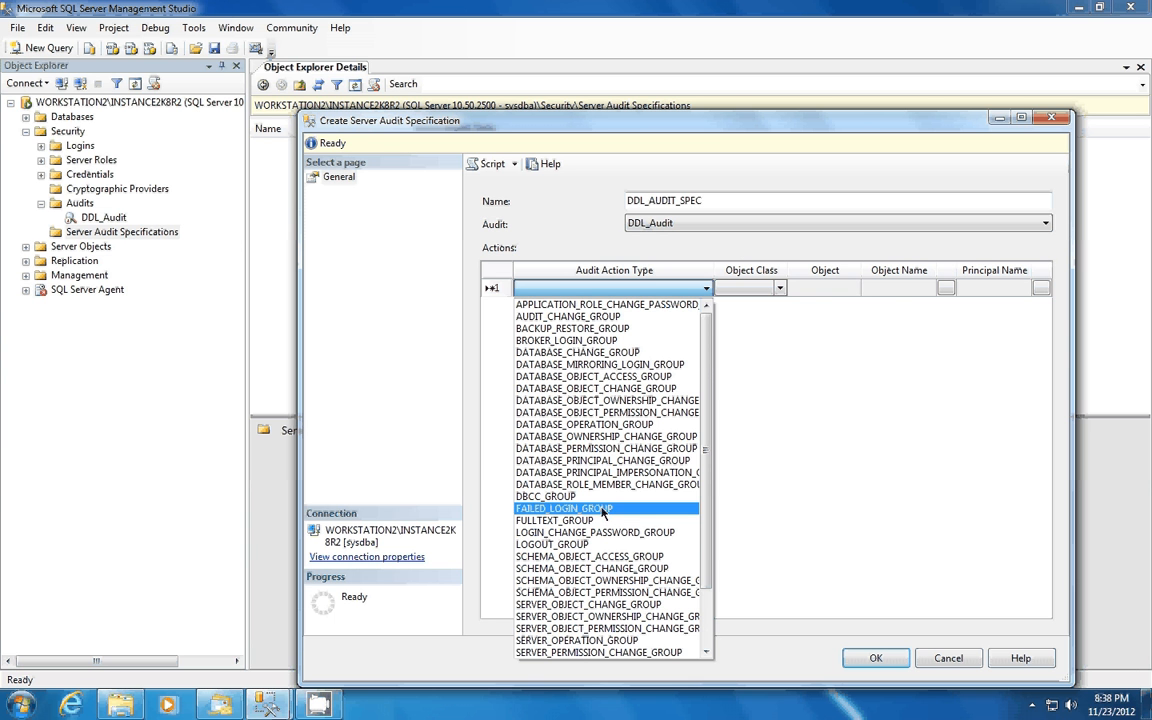
pyautogui.scroll(-2, 604, 512)
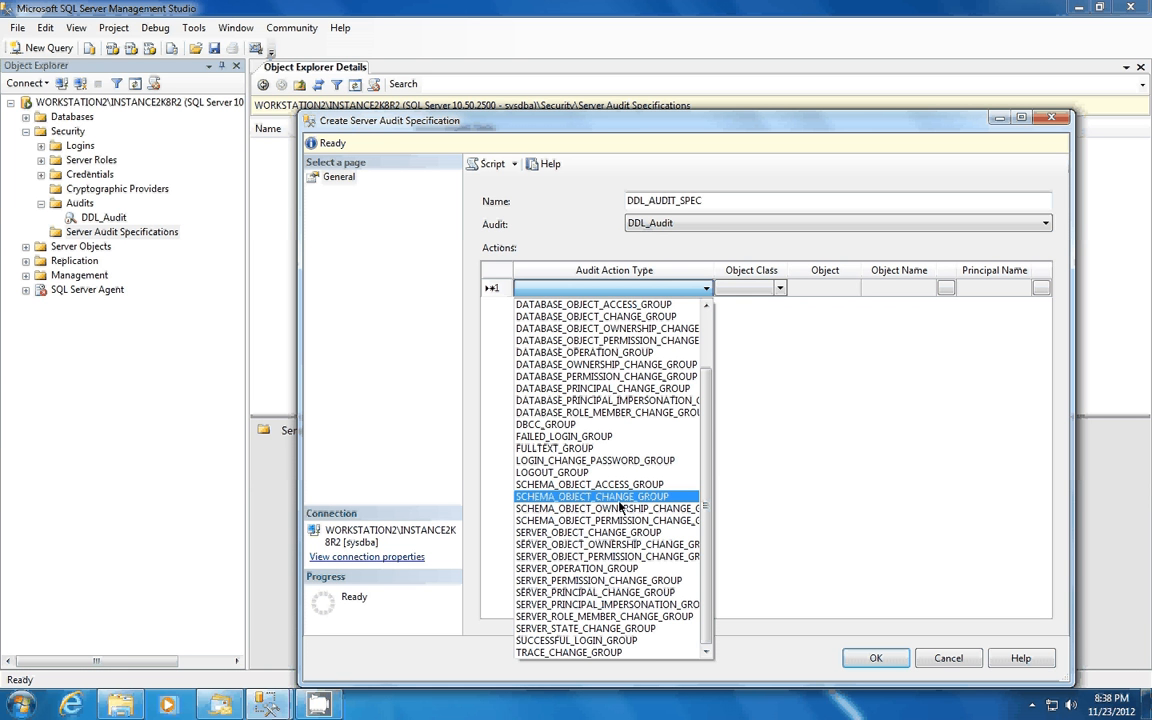
pyautogui.click(549, 499)
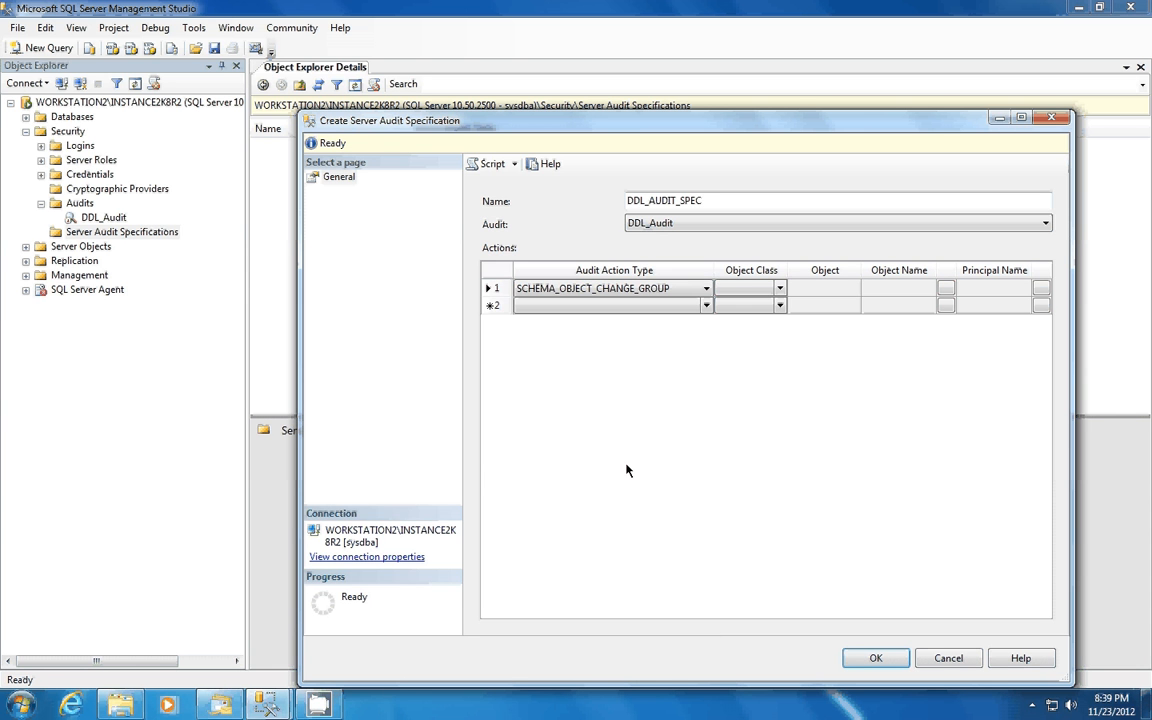
pyautogui.click(876, 658)
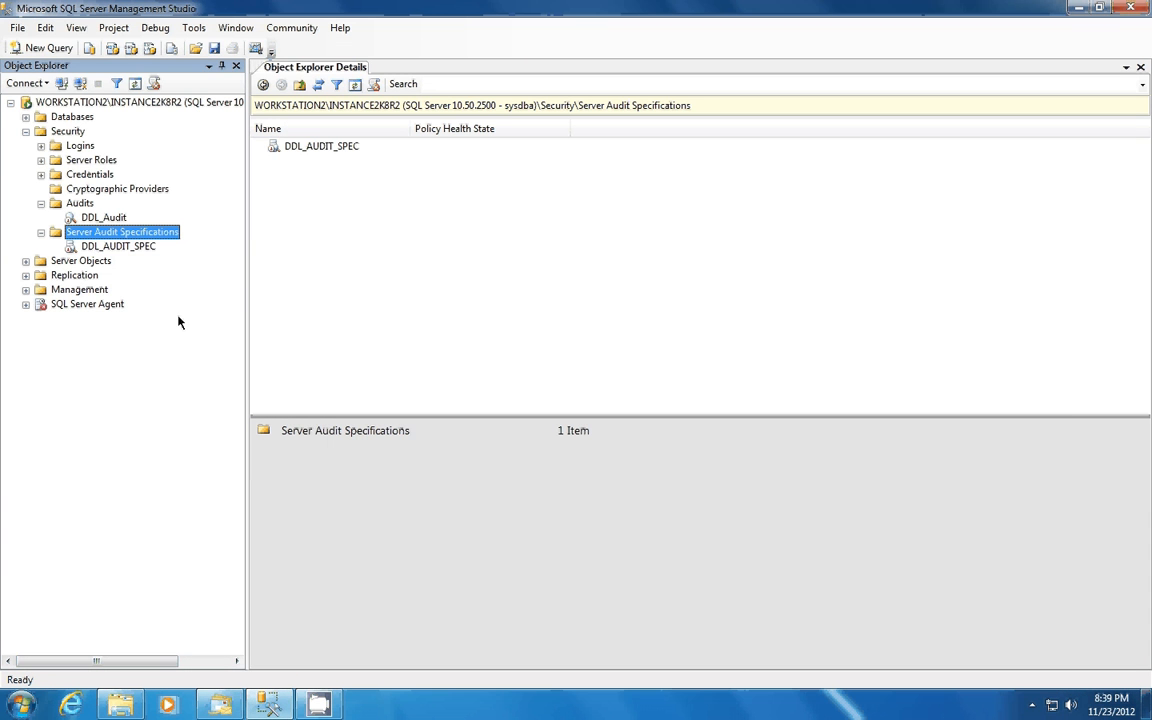
# - Enable the DDL_Audit audit and bring up the folder holding its .sqlaudit files
pyautogui.rightClick(97, 218)
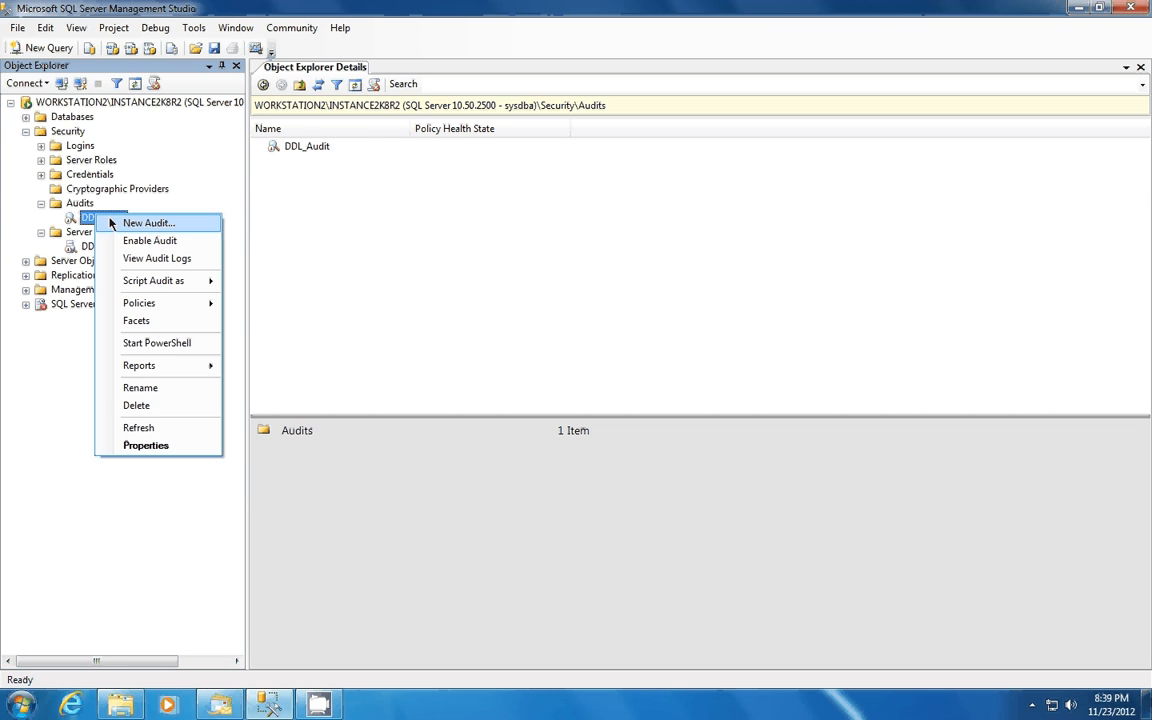
pyautogui.click(149, 240)
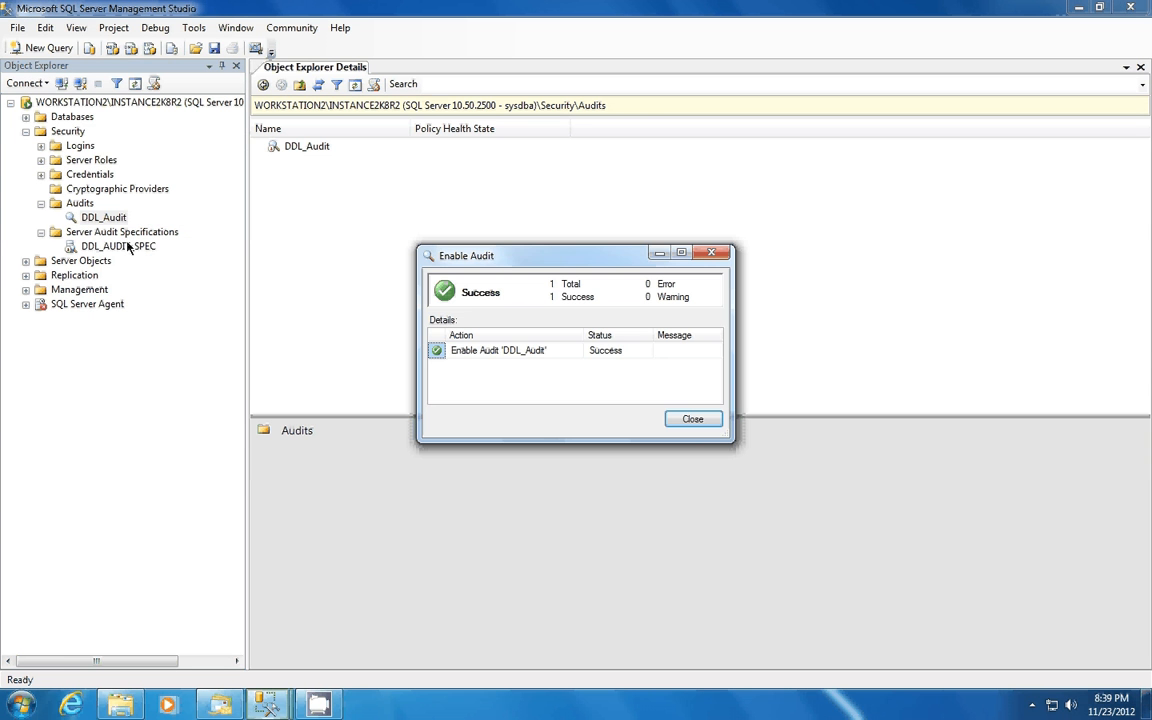
pyautogui.click(692, 419)
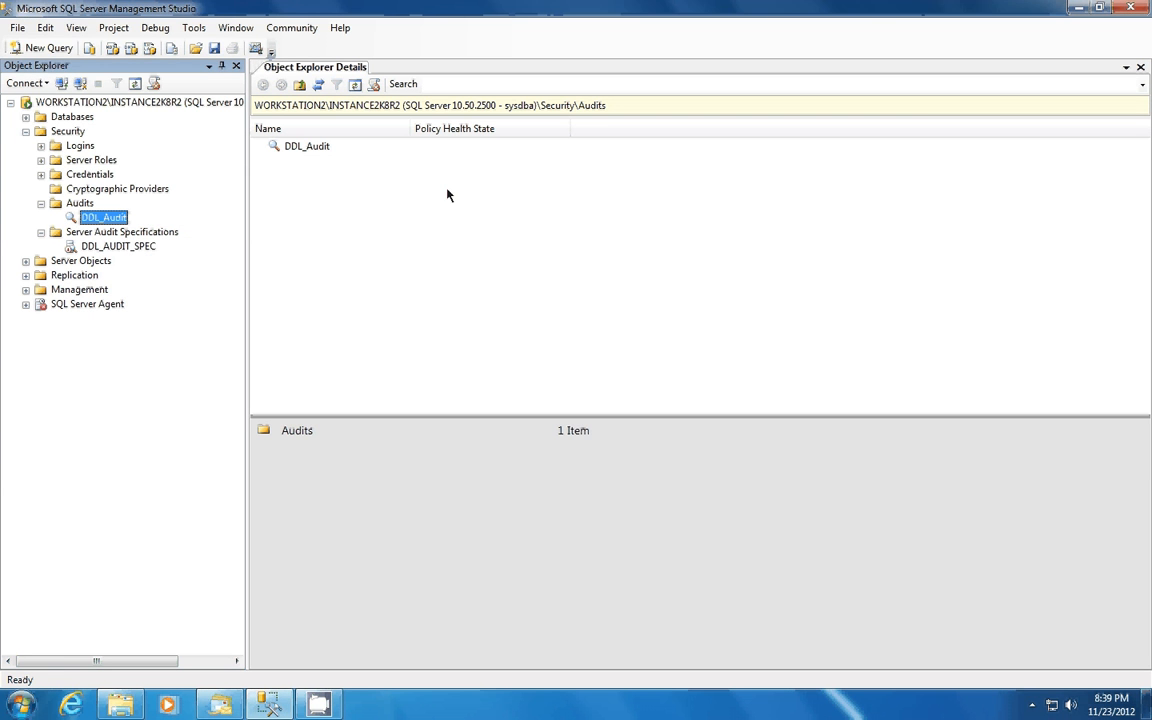
pyautogui.click(120, 704)
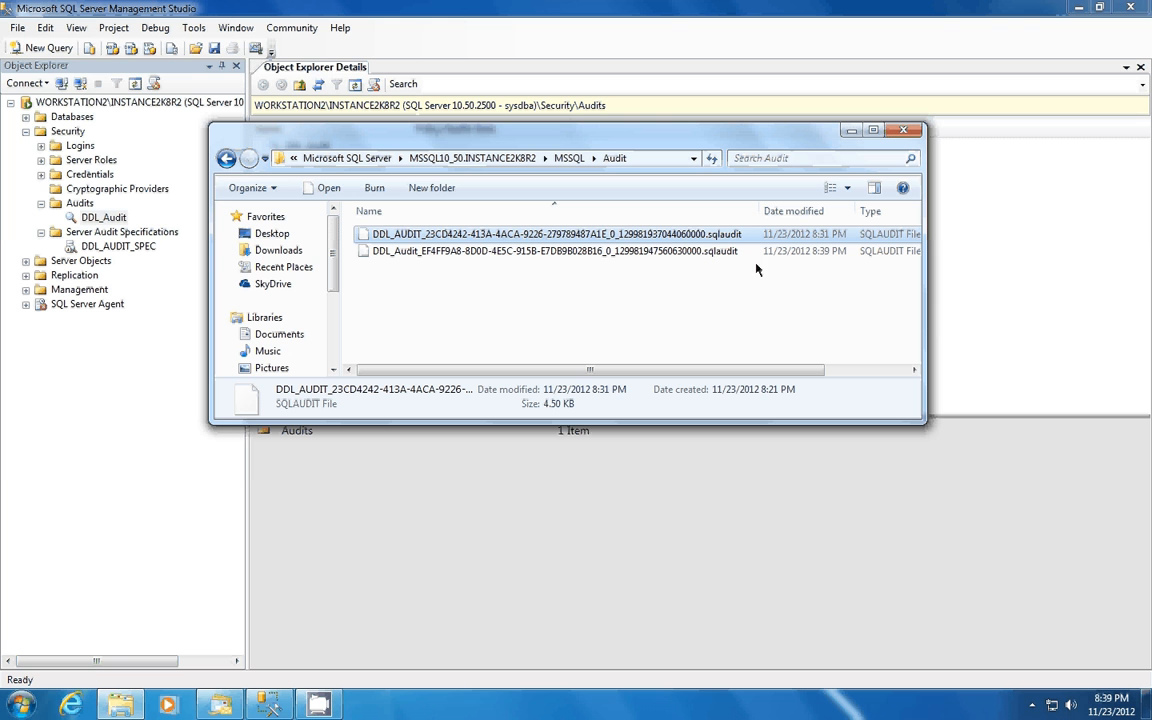
# - Delete the older DDL_AUDIT .sqlaudit file with administrator permission, leaving the new empty one
pyautogui.click(666, 234)
pyautogui.press('Delete')
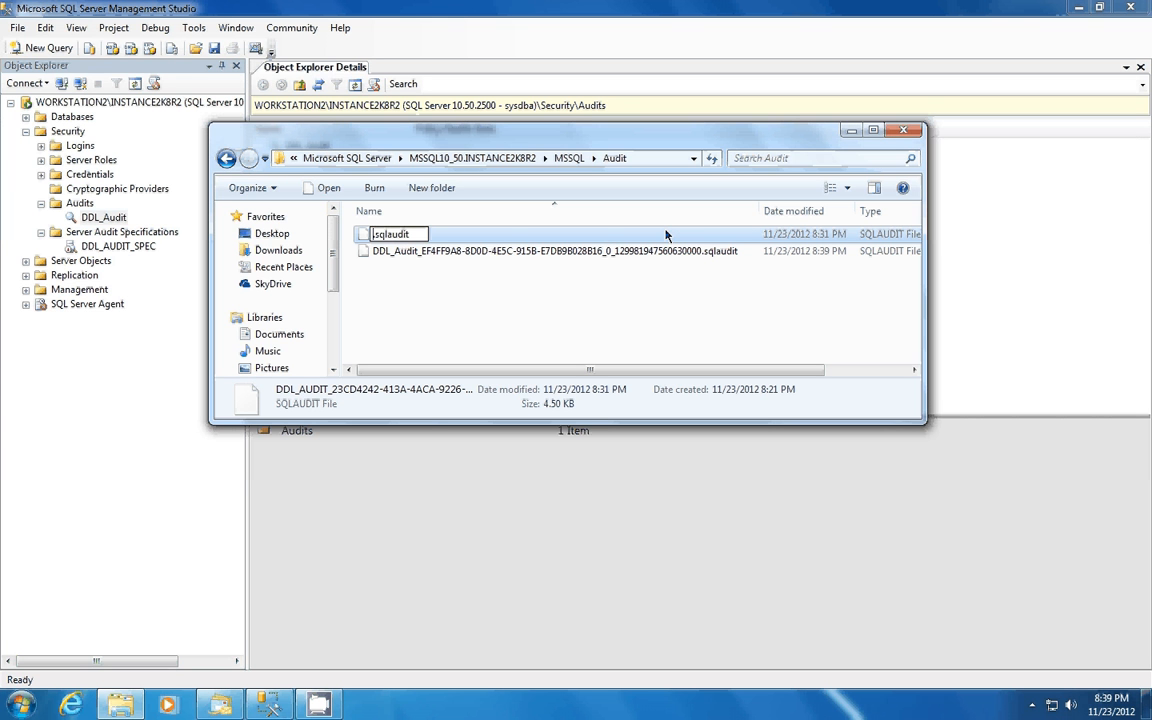
pyautogui.press('Escape')
pyautogui.press('Delete')
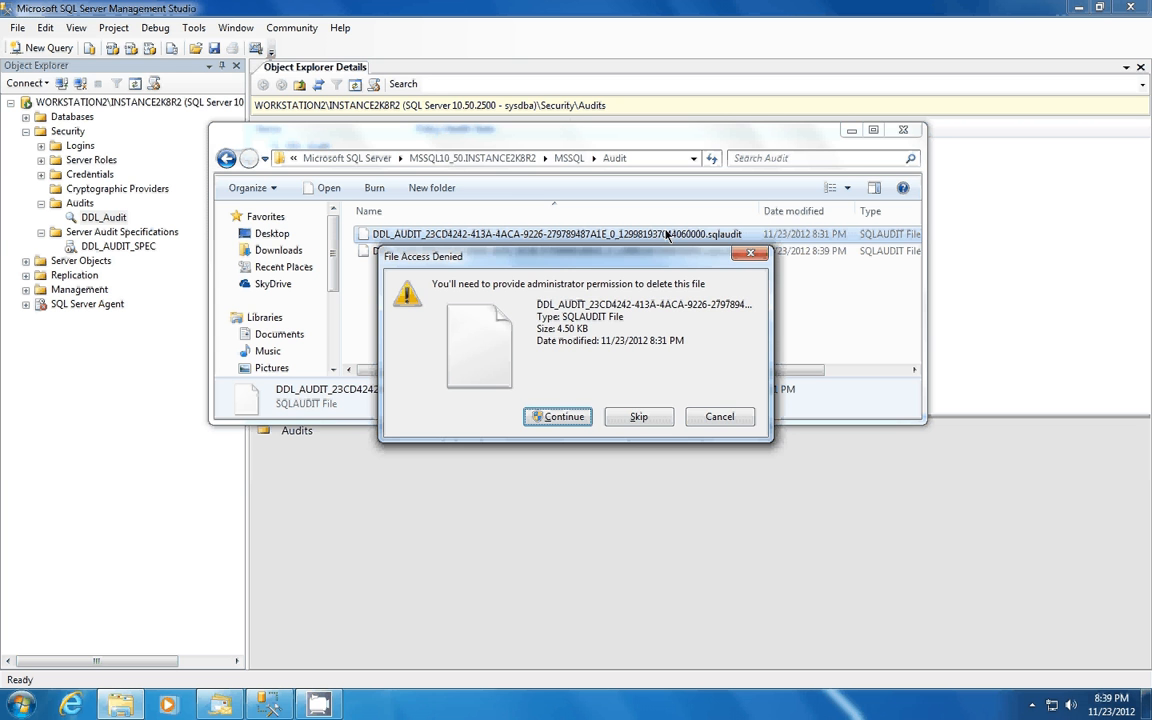
pyautogui.click(566, 420)
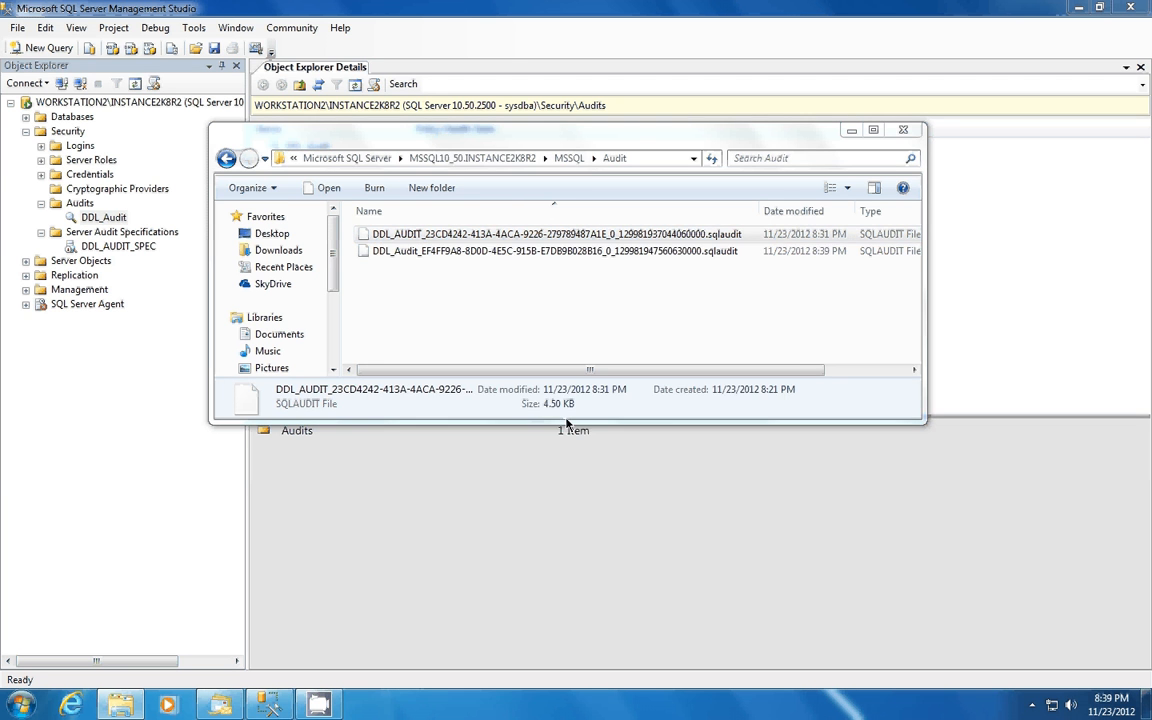
pyautogui.click(810, 238)
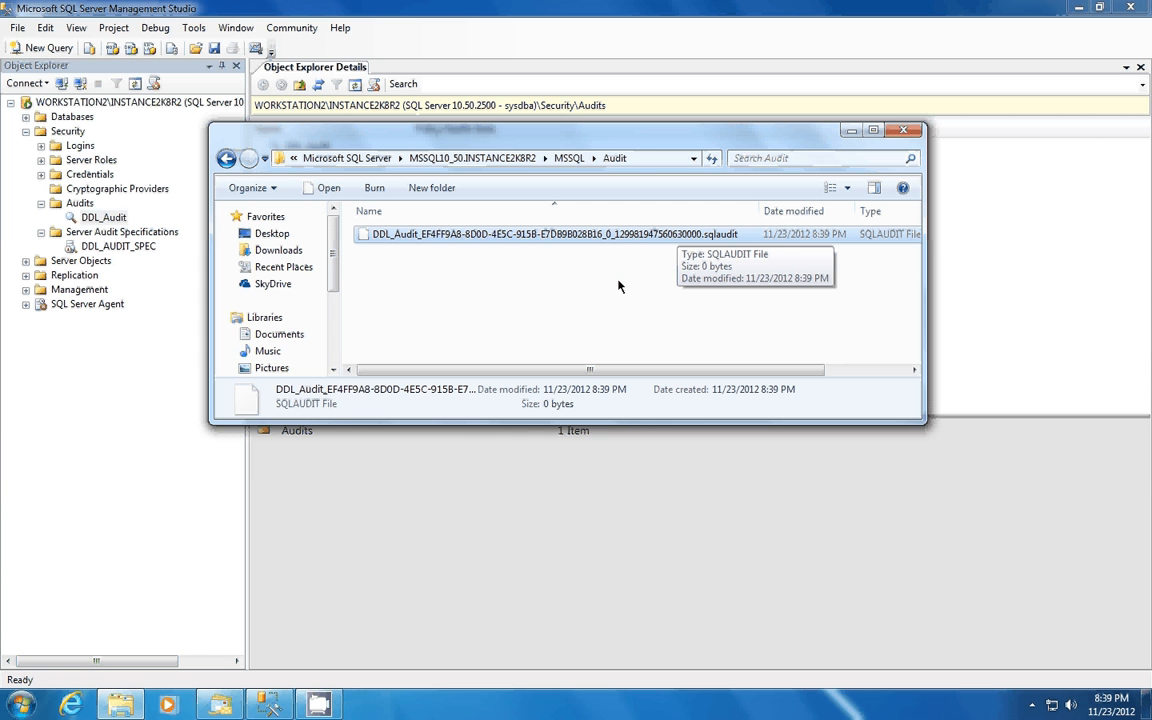
# - Enable the DDL_AUDIT_SPEC server audit specification back in Management Studio
pyautogui.click(443, 6)
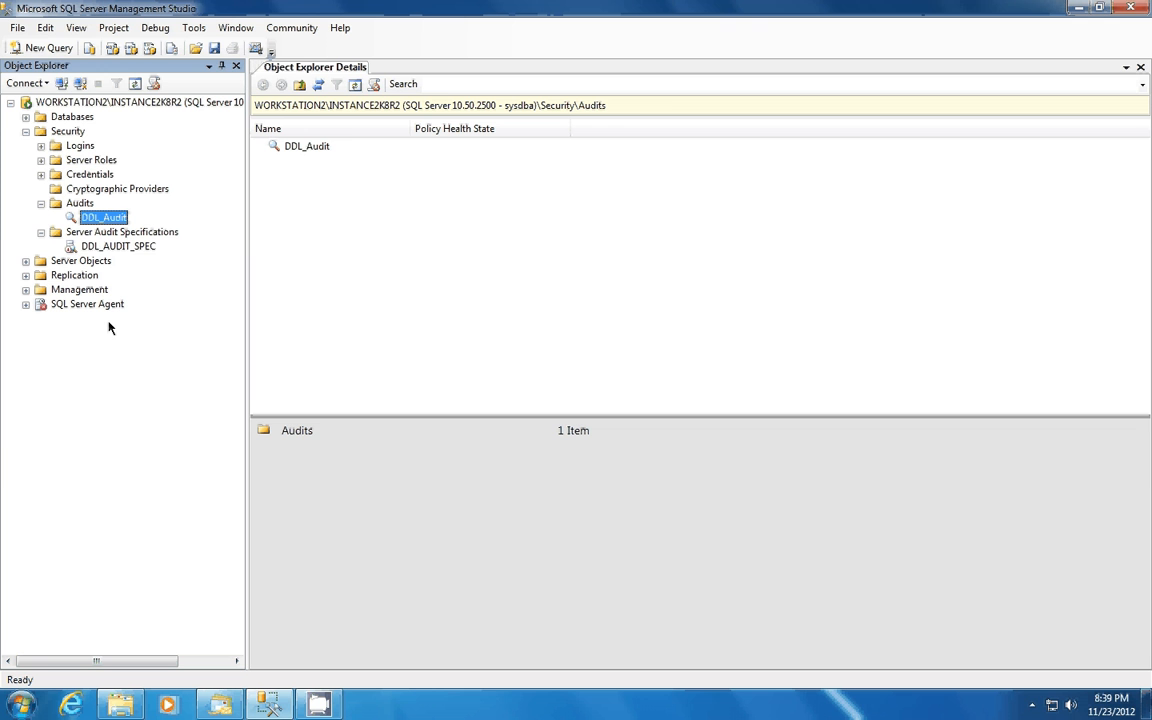
pyautogui.click(118, 246)
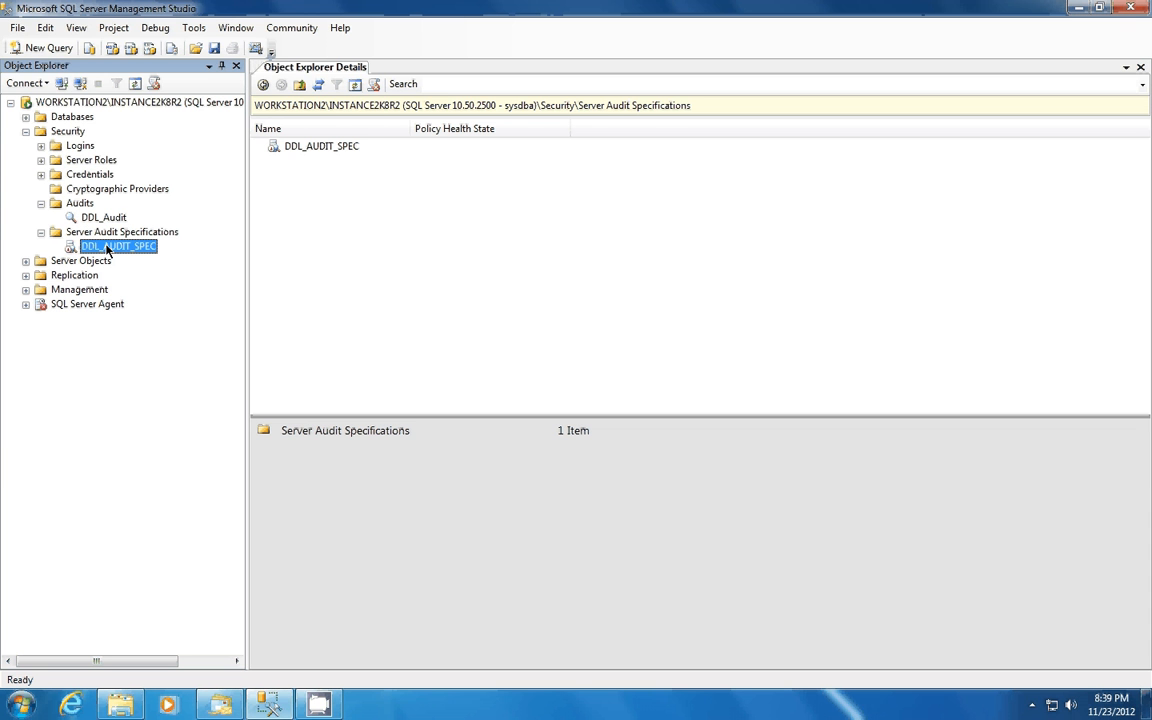
pyautogui.rightClick(107, 250)
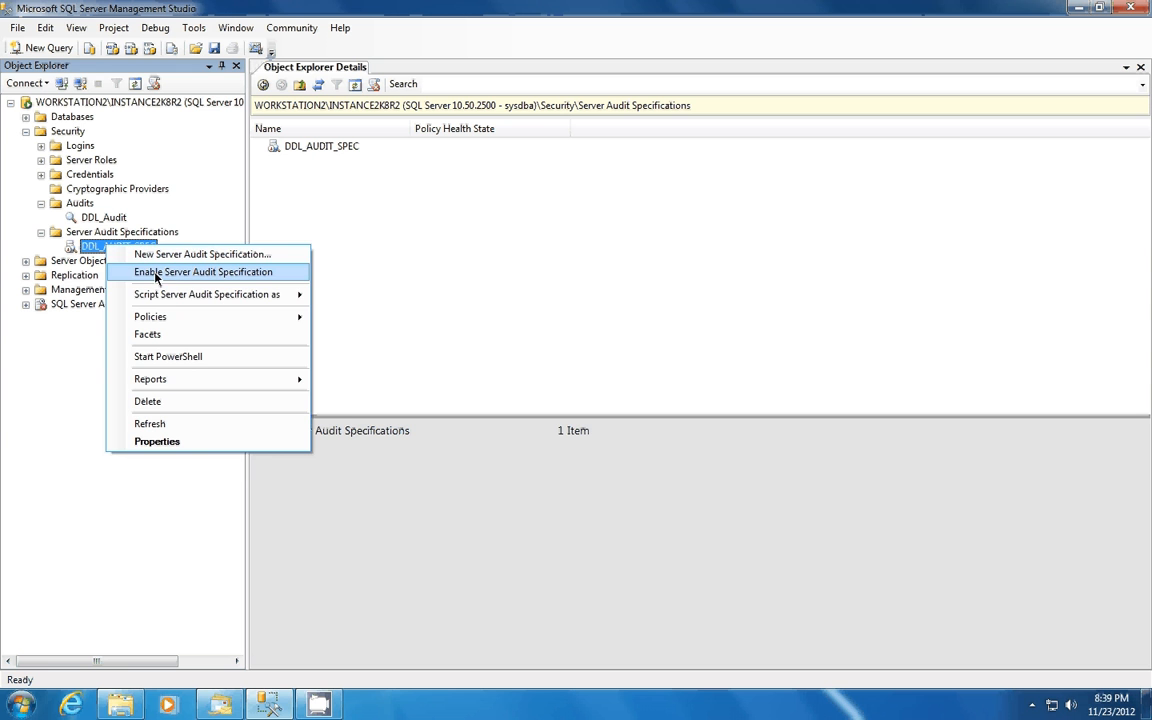
pyautogui.click(190, 272)
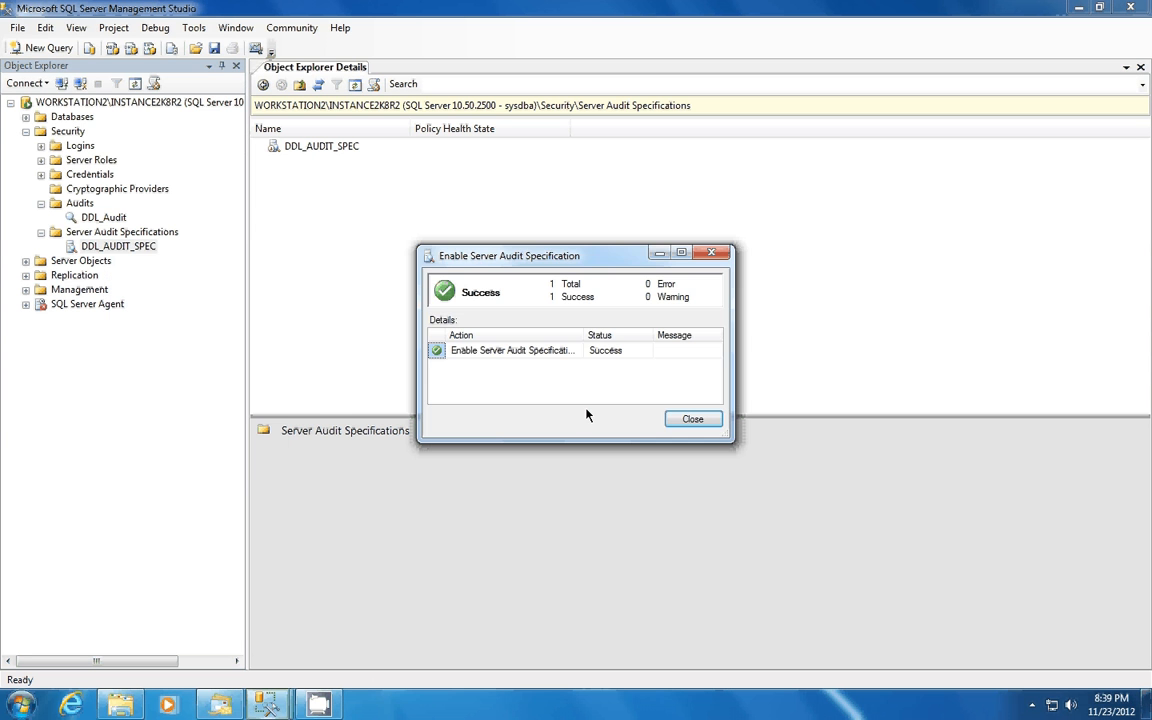
pyautogui.click(692, 419)
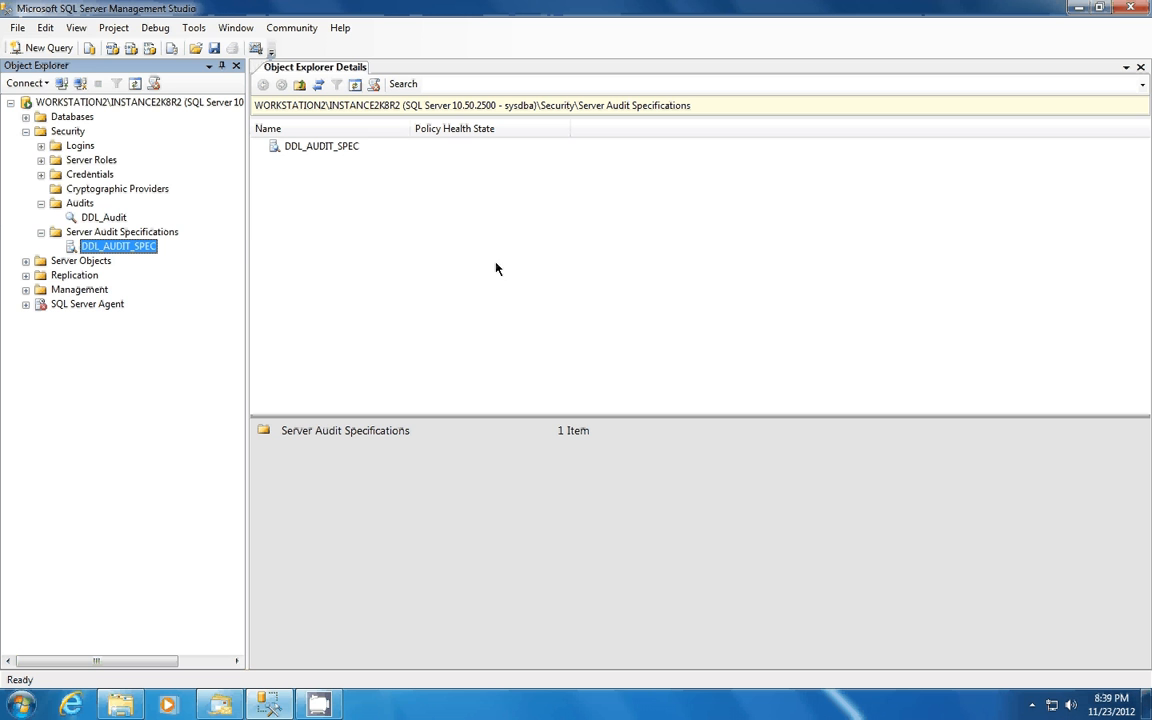
# - Open QueryAuditRecords.sql from the recent files list
pyautogui.click(17, 28)
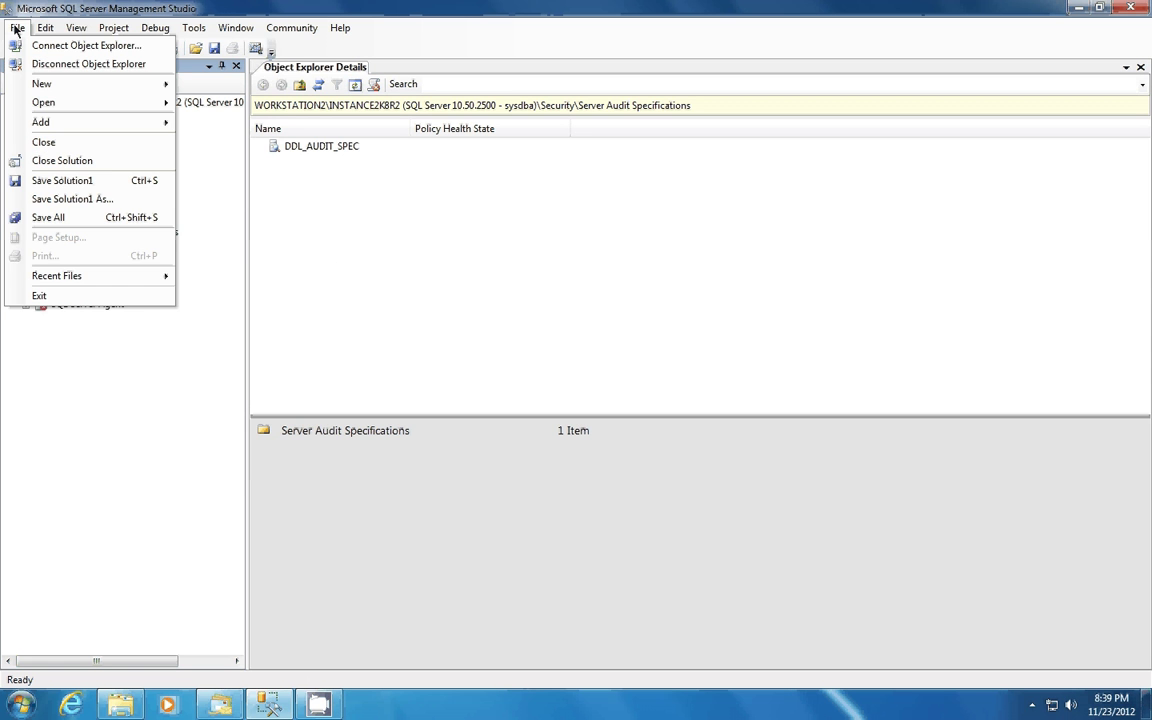
pyautogui.click(56, 275)
pyautogui.click(300, 271)
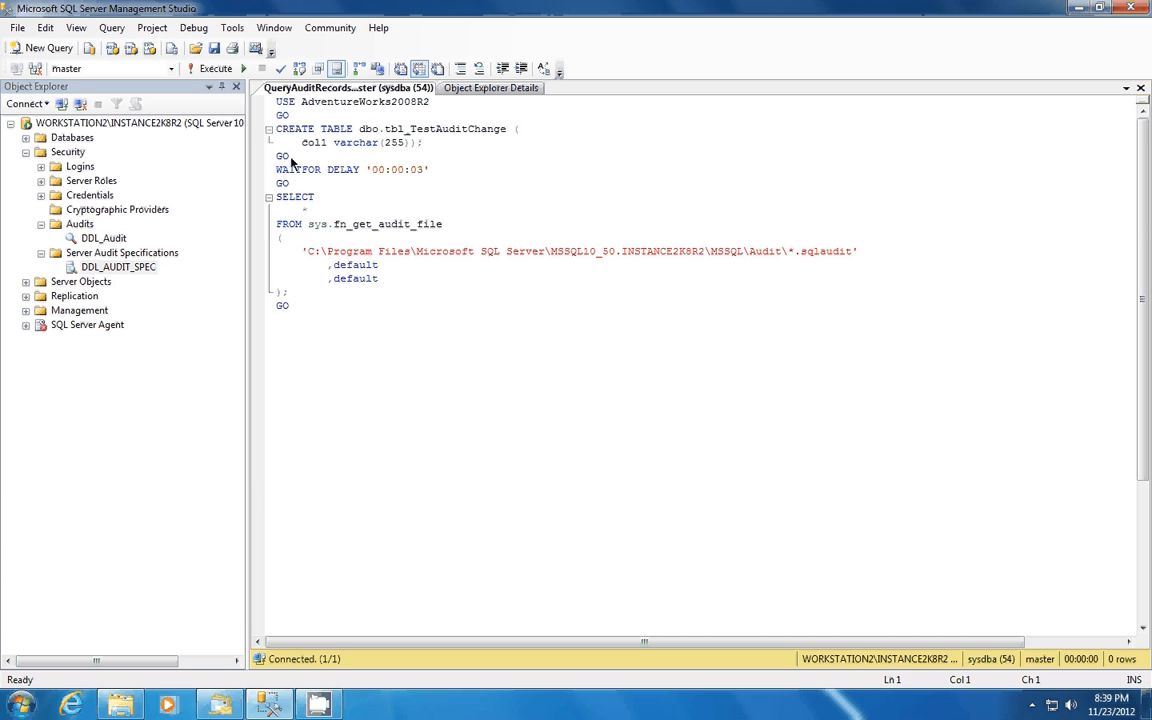
# - Review the CREATE TABLE tbl_TestAuditChange, WAITFOR DELAY and fn_get_audit_file wildcard path parts of the query
pyautogui.moveTo(290, 157); pyautogui.dragTo(268, 130)
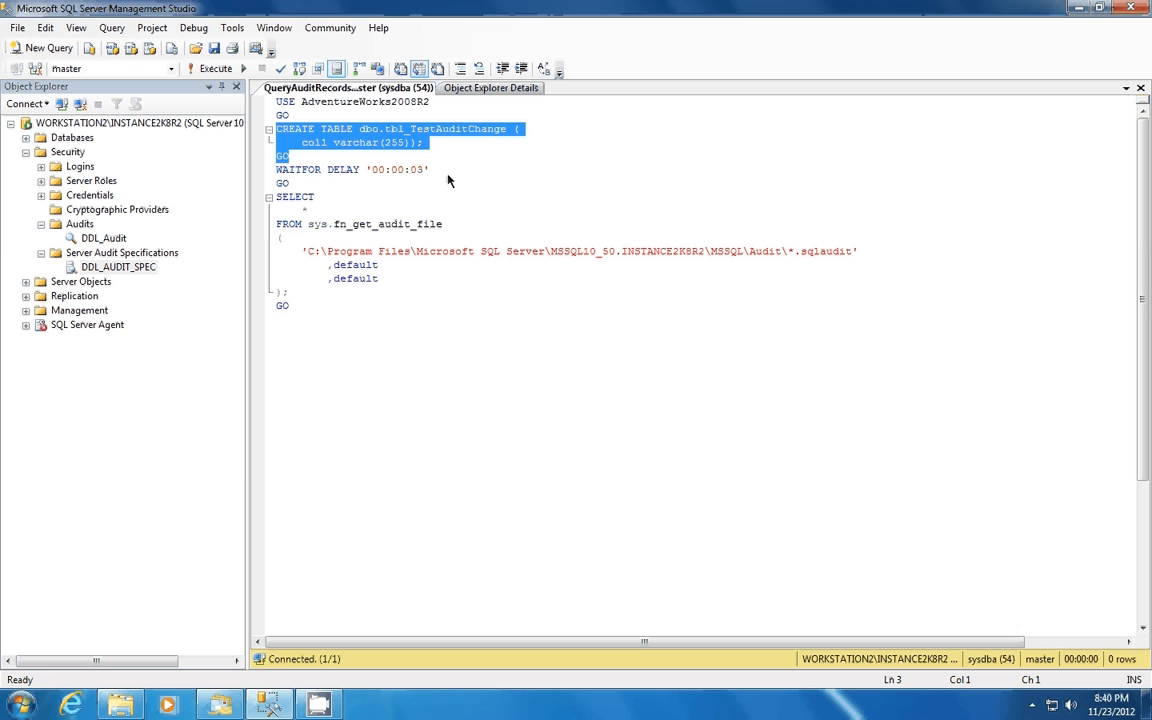
pyautogui.moveTo(430, 170); pyautogui.dragTo(260, 176)
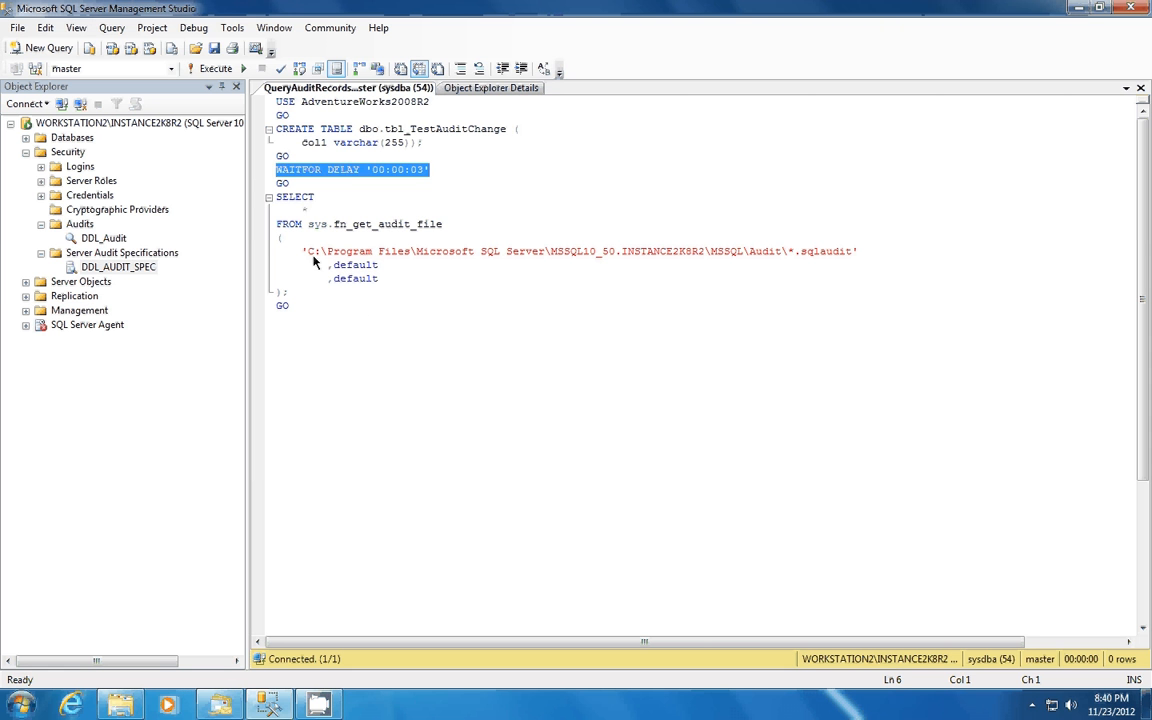
pyautogui.moveTo(447, 224); pyautogui.dragTo(335, 230)
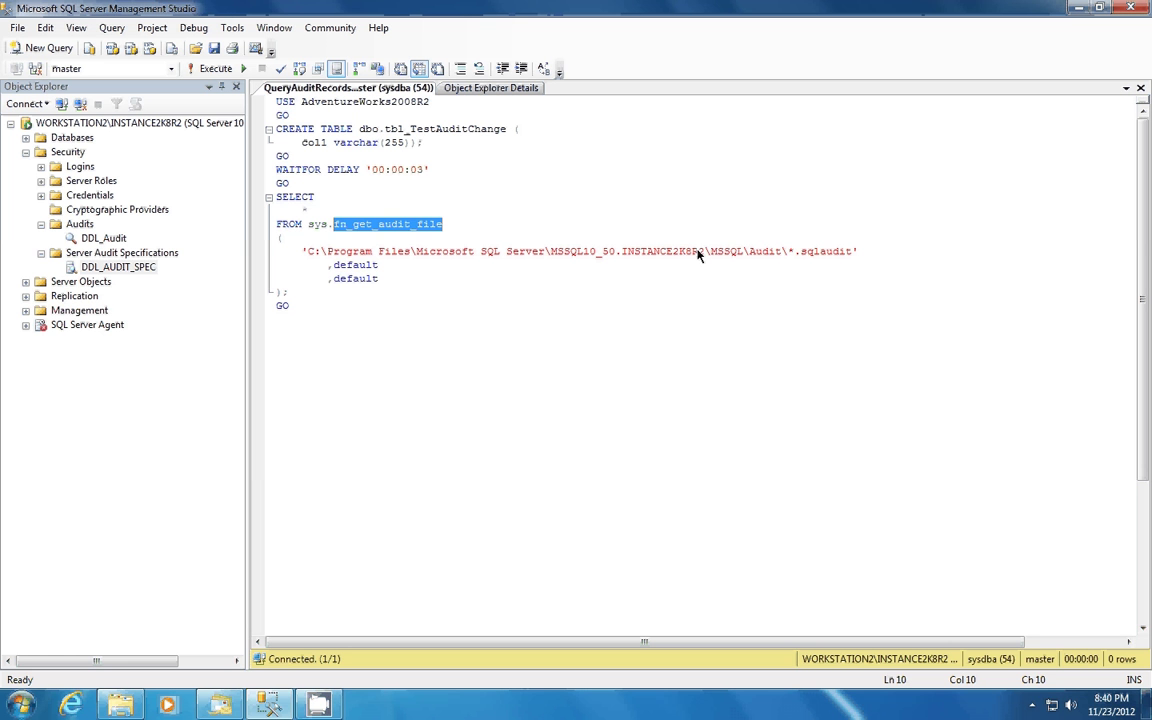
pyautogui.doubleClick(791, 251)
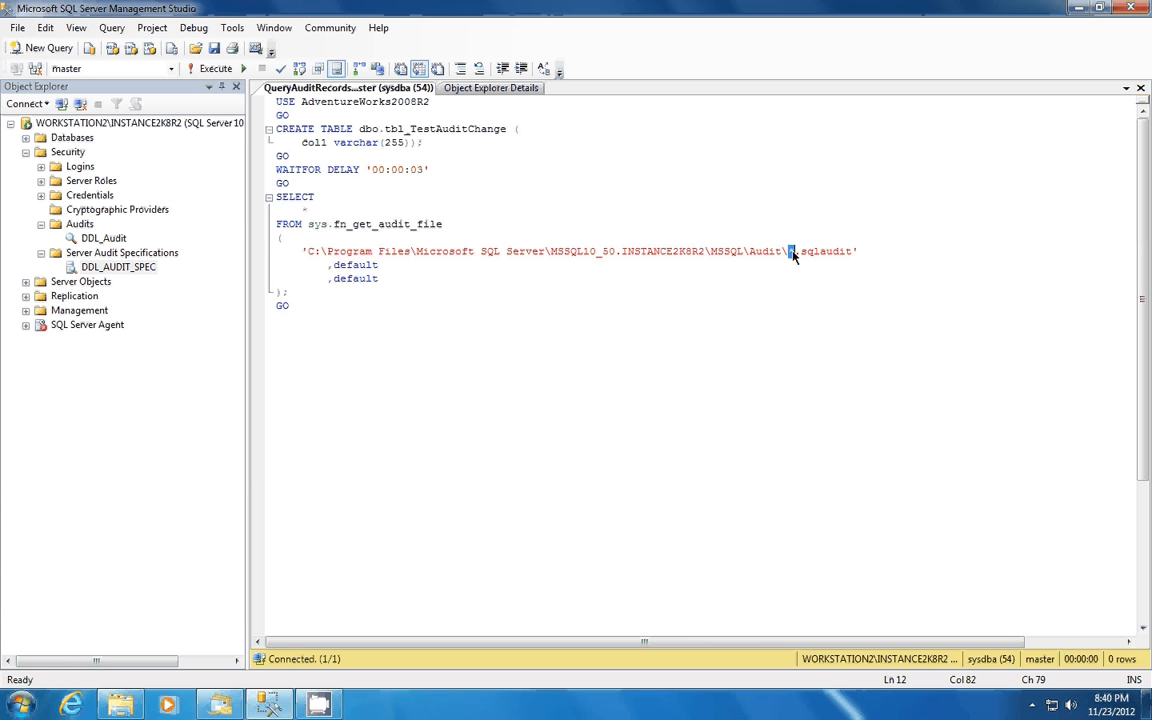
pyautogui.click(428, 169)
pyautogui.click(215, 68)
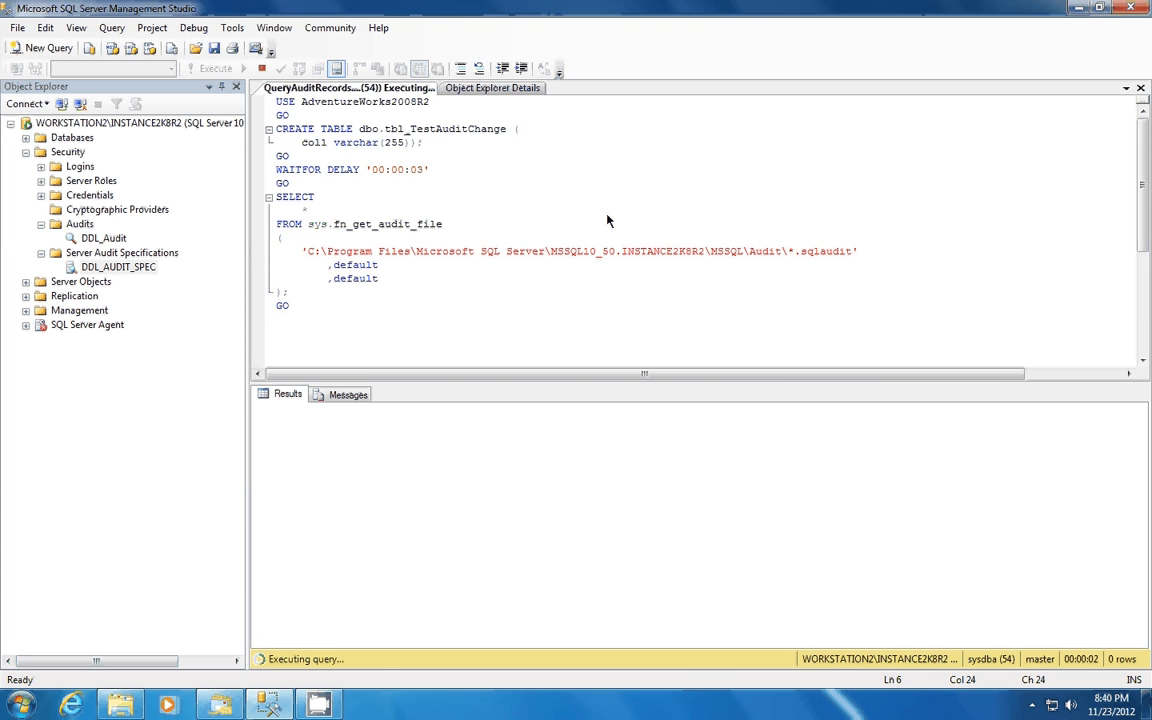
pyautogui.click(286, 394)
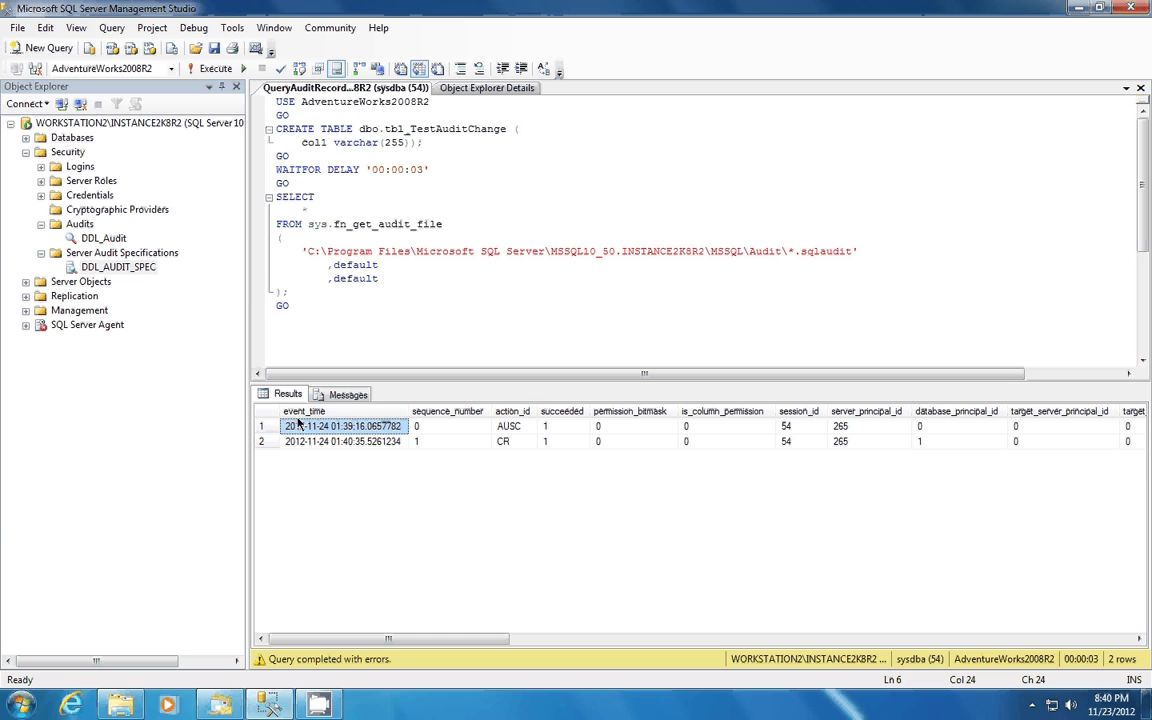
pyautogui.click(356, 443)
pyautogui.click(348, 394)
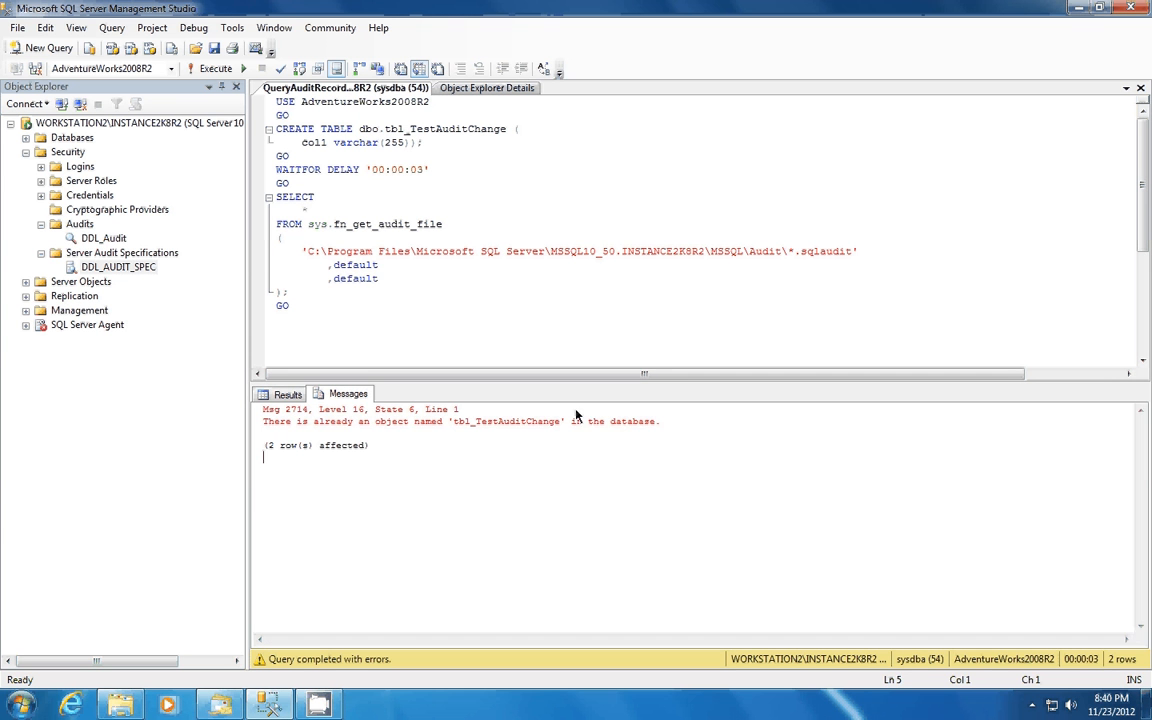
pyautogui.moveTo(660, 421); pyautogui.dragTo(262, 421)
pyautogui.click(286, 394)
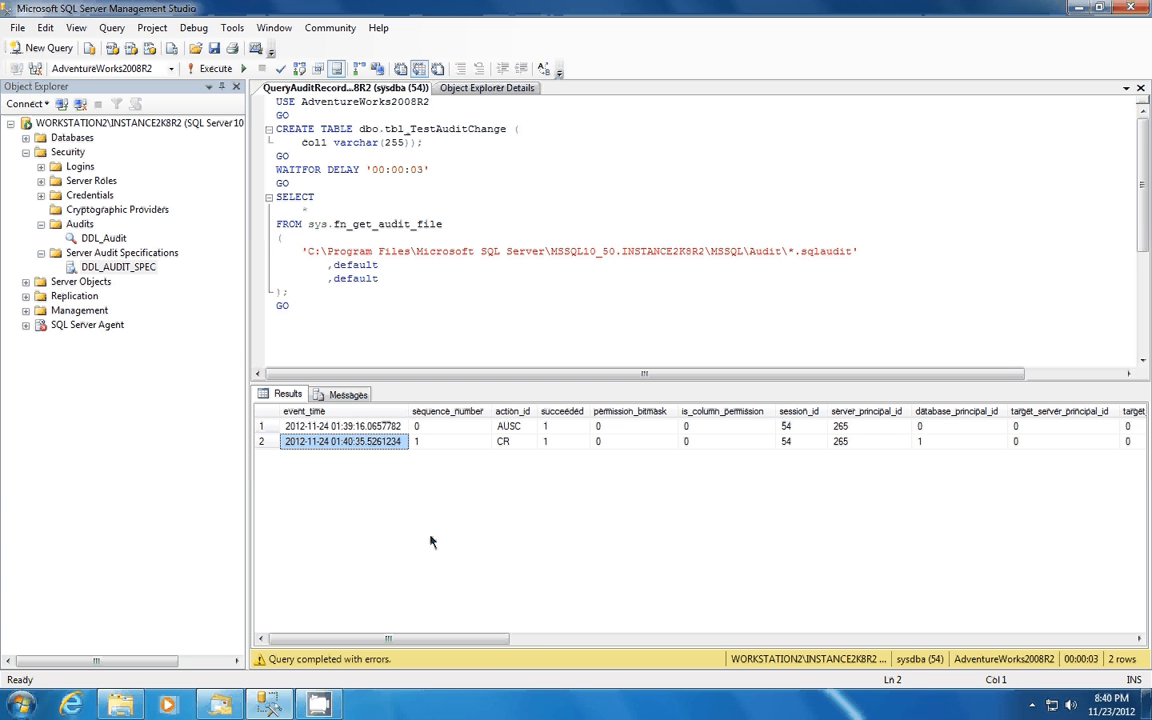
pyautogui.click(270, 443)
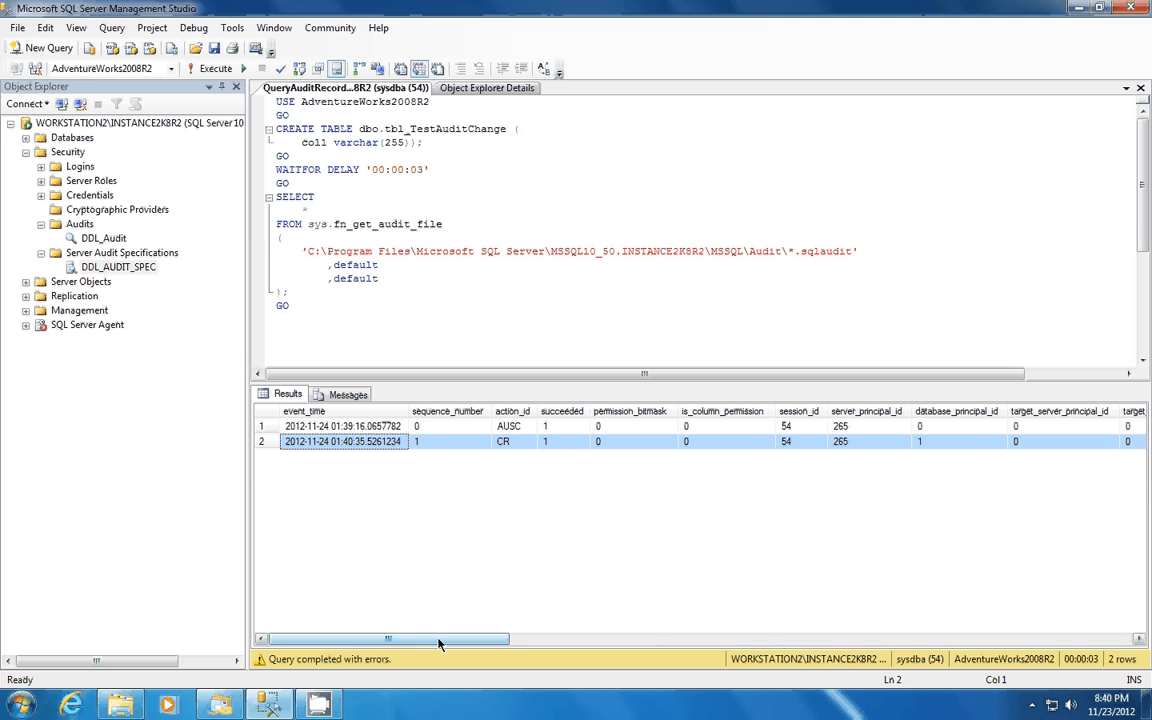
pyautogui.moveTo(441, 638); pyautogui.dragTo(950, 645)
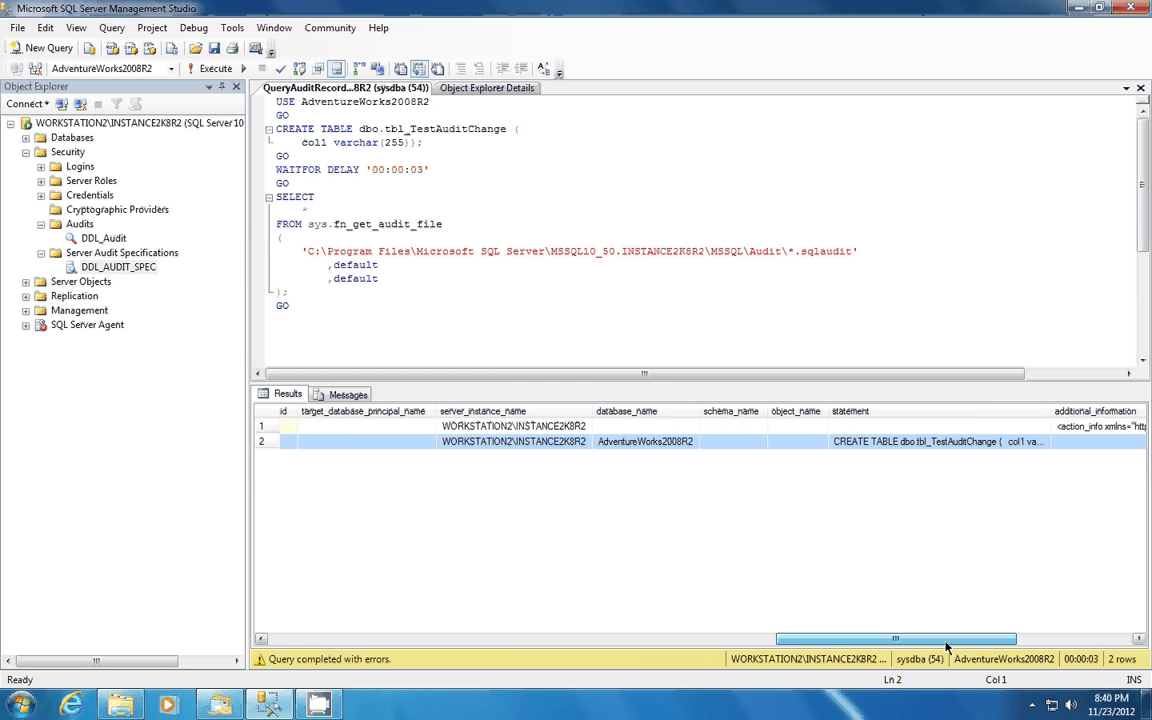
pyautogui.click(911, 443)
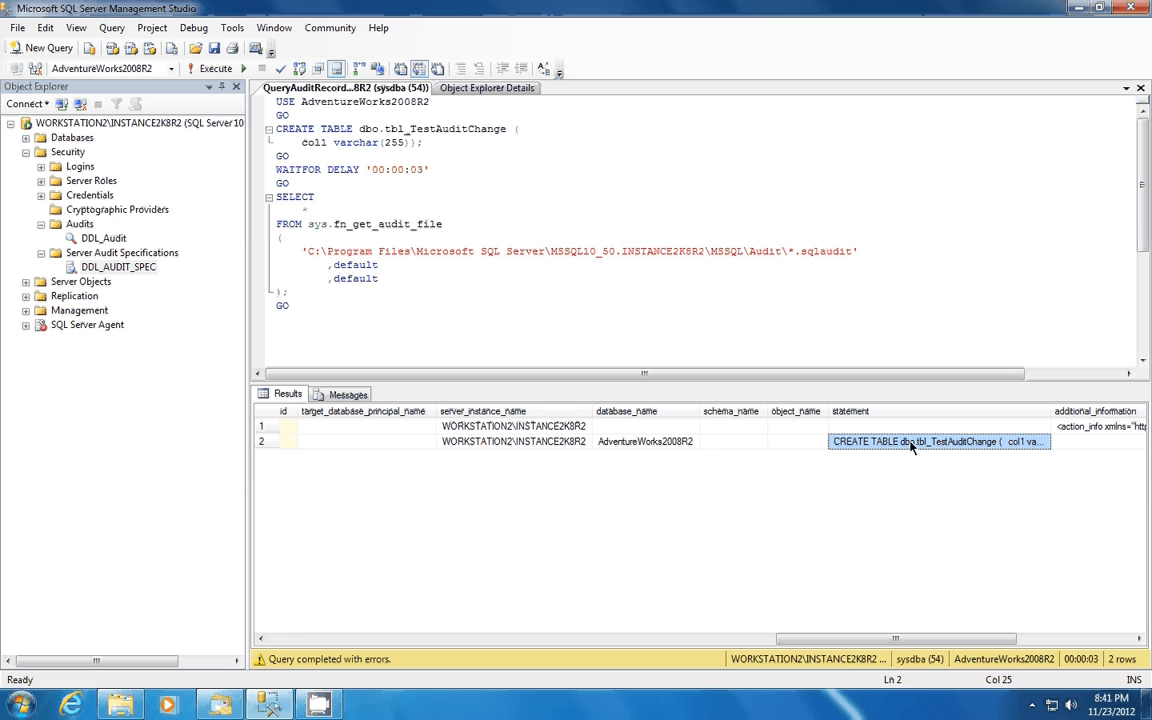
pyautogui.press('Left')
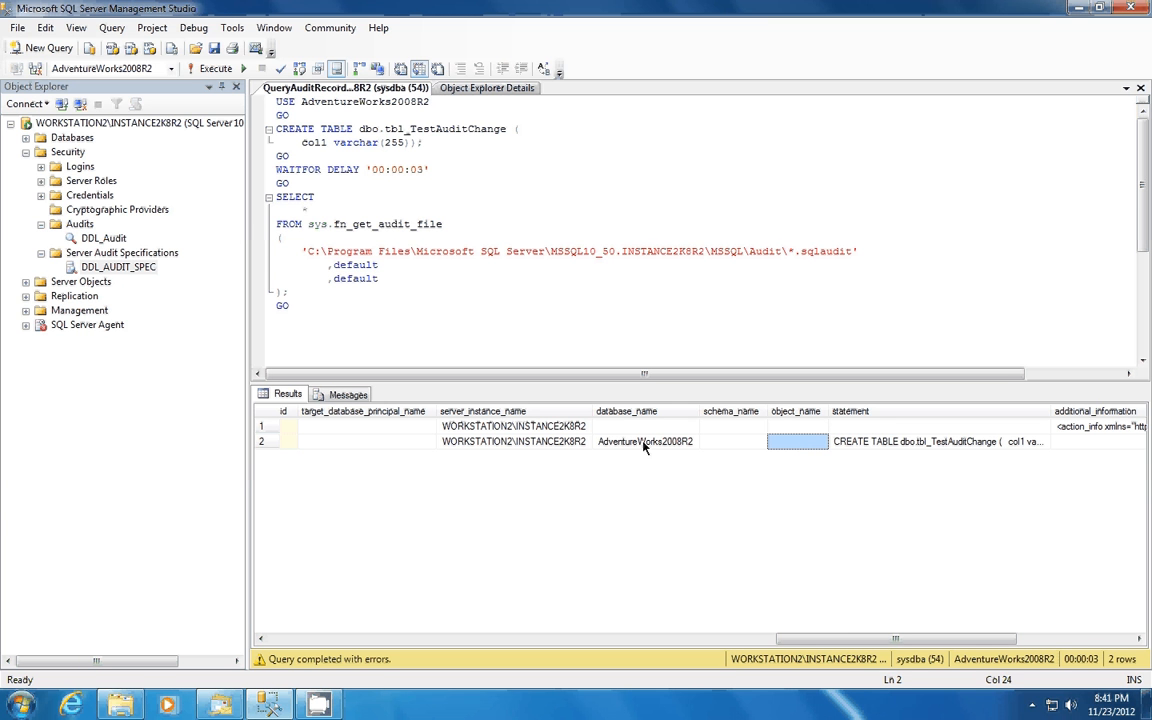
pyautogui.click(643, 443)
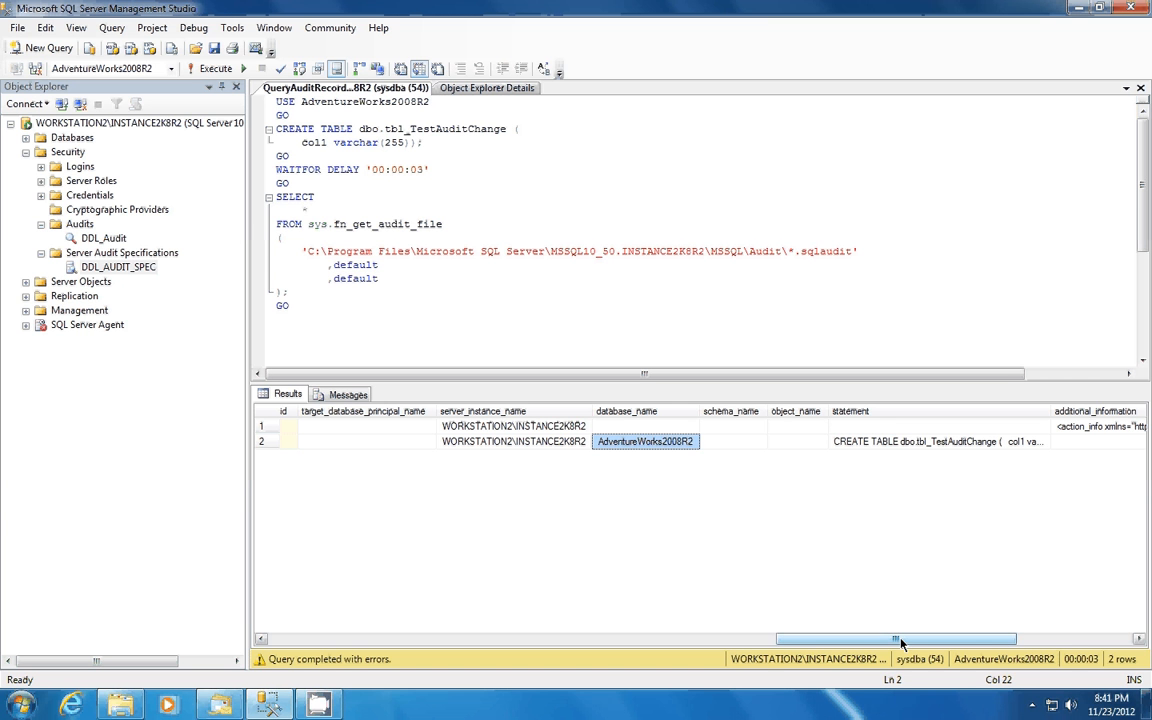
pyautogui.moveTo(902, 645); pyautogui.dragTo(383, 650)
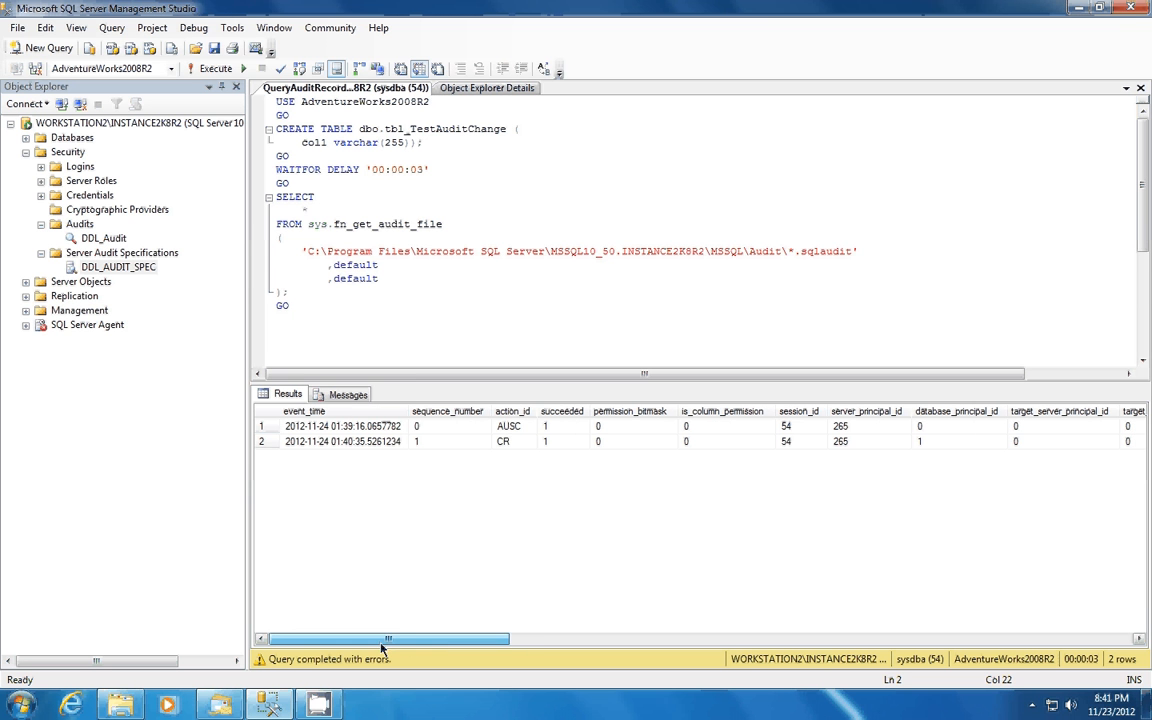
# - Delete the dbo.tbl_TestAuditChange table from AdventureWorks2008R2 via Object Explorer
pyautogui.click(26, 138)
pyautogui.click(41, 181)
pyautogui.click(56, 210)
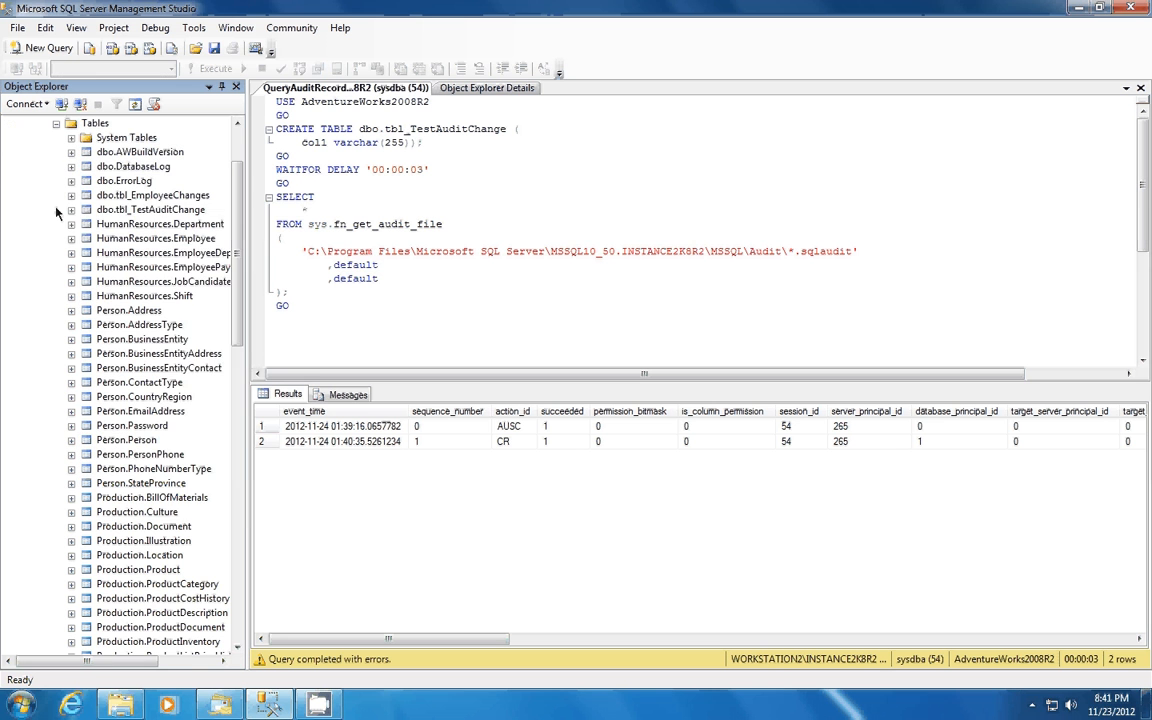
pyautogui.rightClick(166, 210)
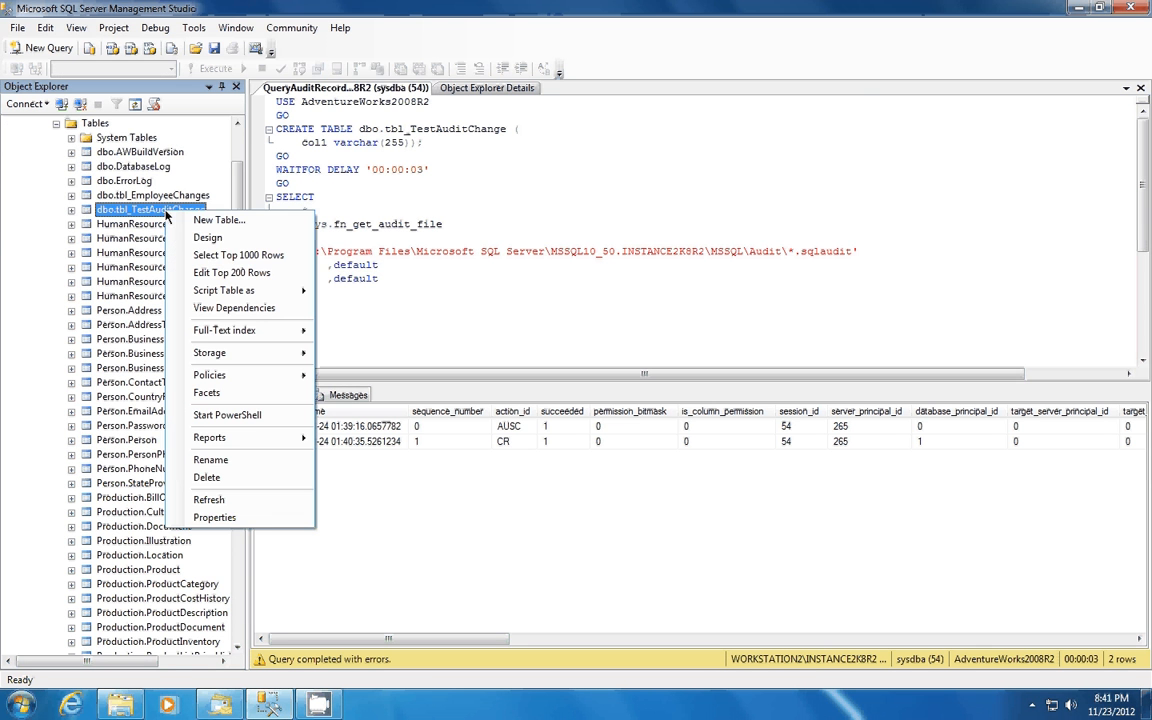
pyautogui.click(207, 478)
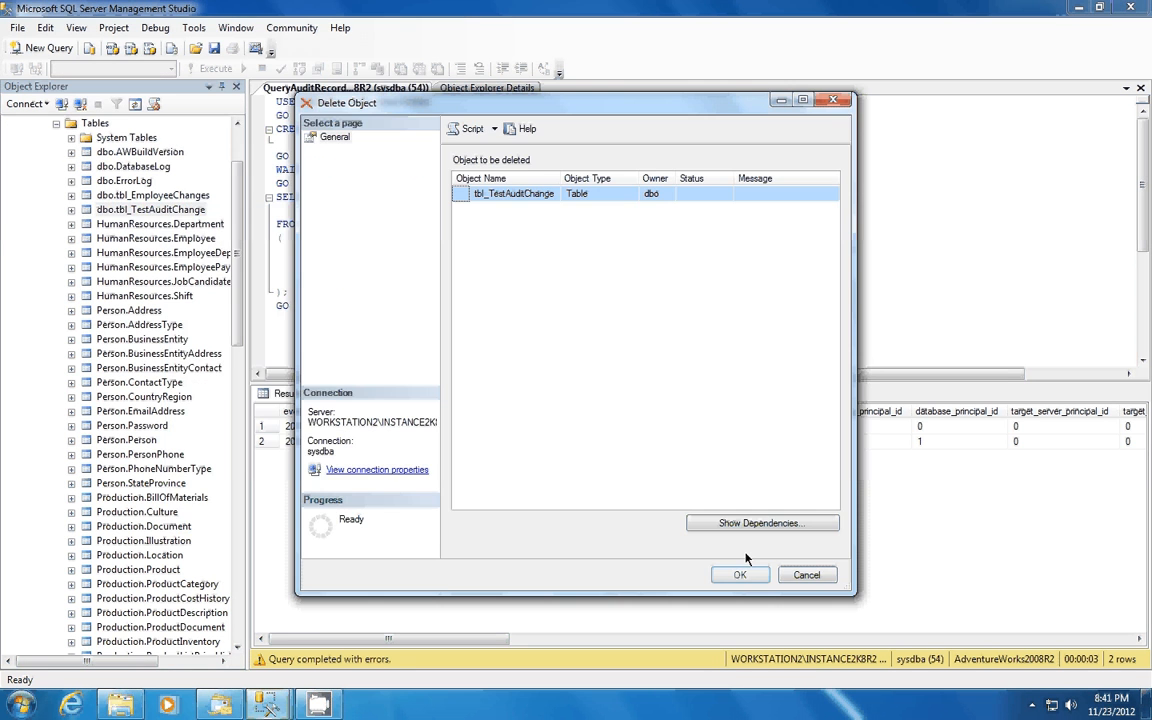
pyautogui.click(740, 575)
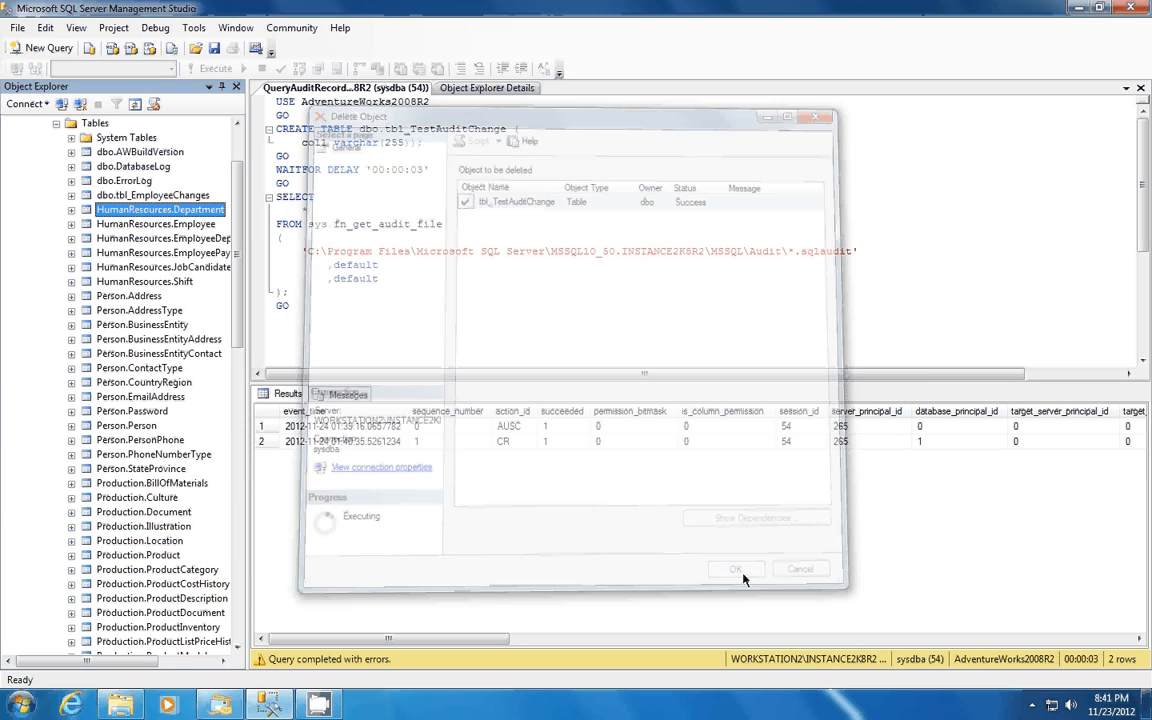
# - Rerun the create-and-query audit script, now returning four rows: AUSC, CR, DR, CR
pyautogui.click(57, 123)
pyautogui.click(41, 181)
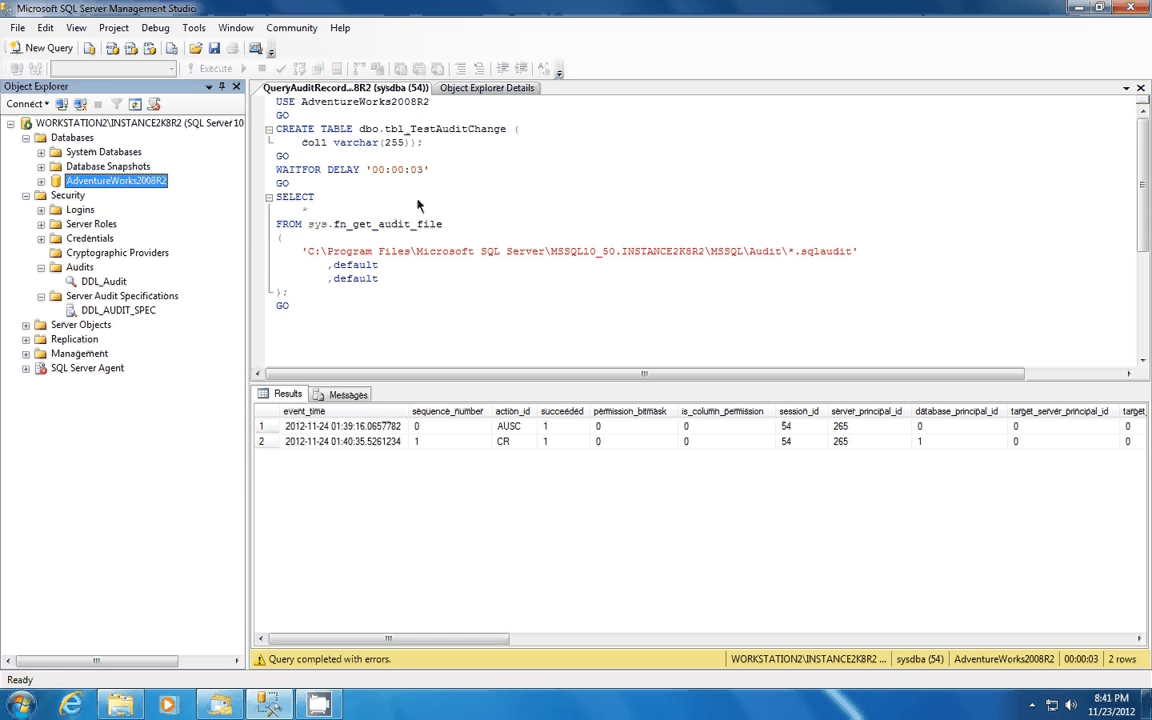
pyautogui.click(418, 205)
pyautogui.press('F5')
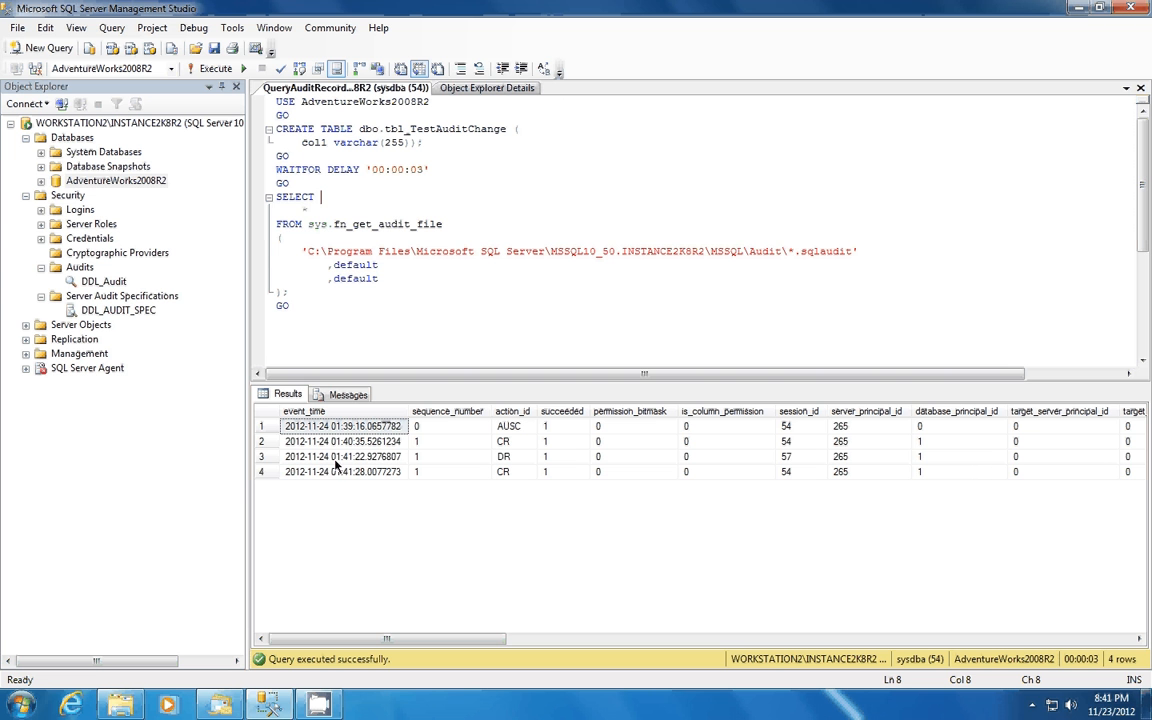
pyautogui.click(466, 457)
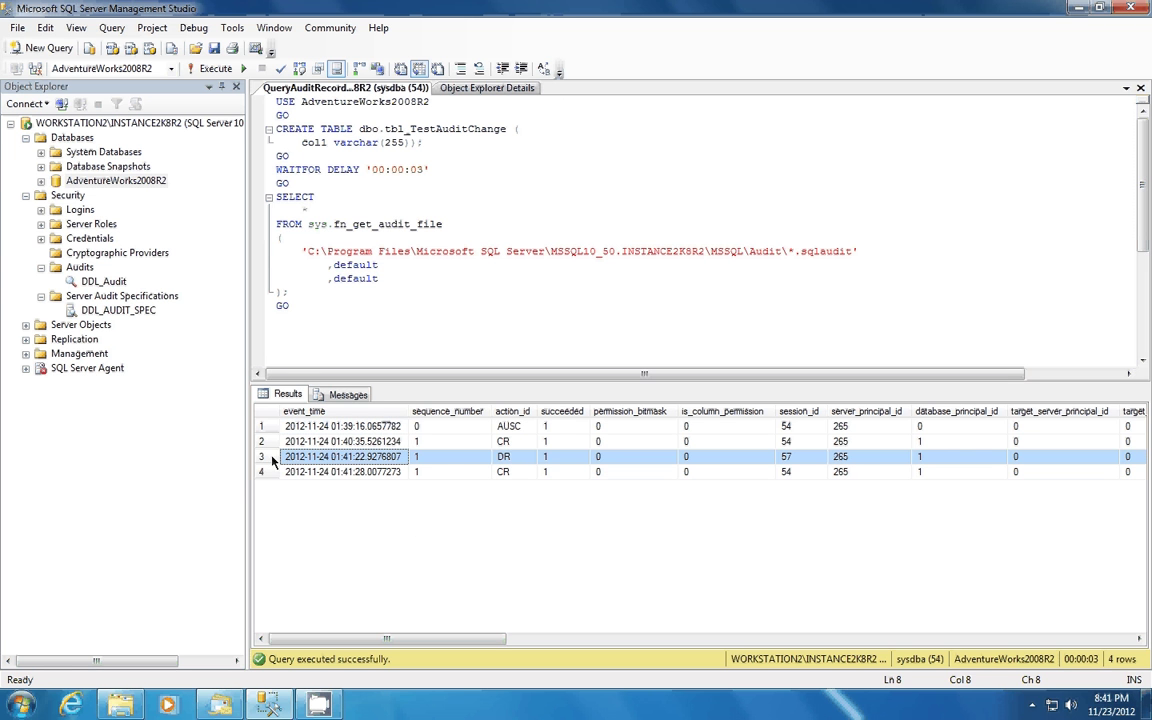
pyautogui.click(505, 471)
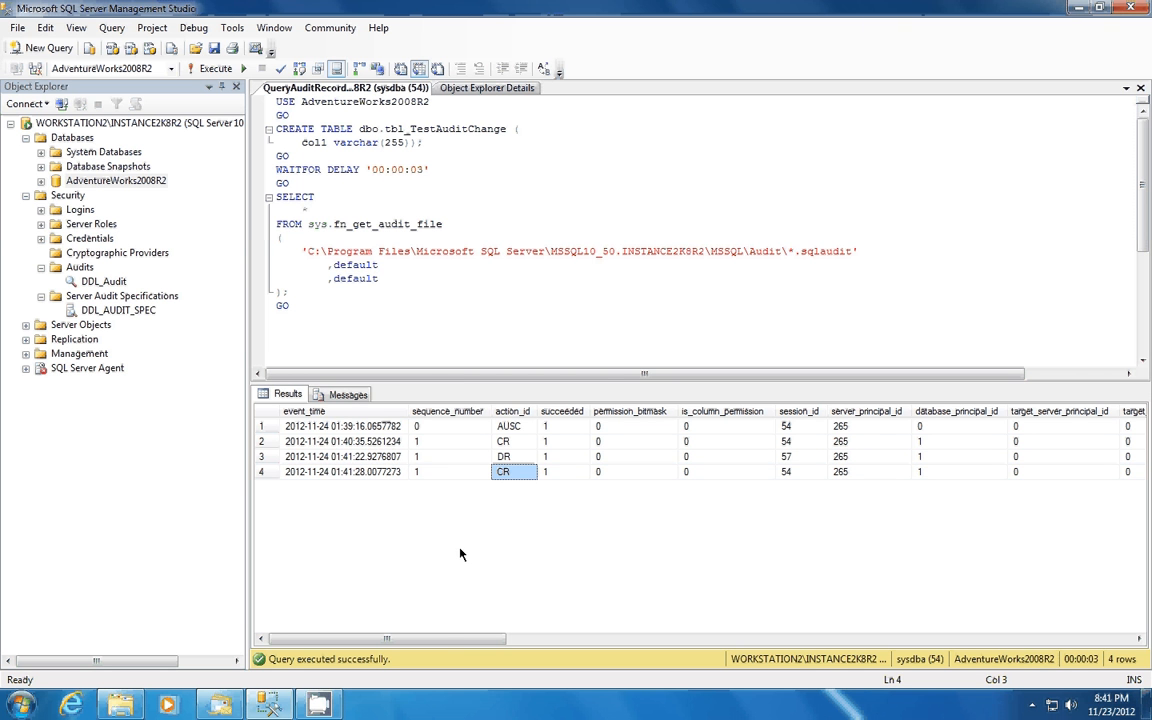
pyautogui.moveTo(446, 638)
pyautogui.mouseDown()
pyautogui.moveTo(842, 656)
pyautogui.moveTo(960, 645)
pyautogui.mouseUp()
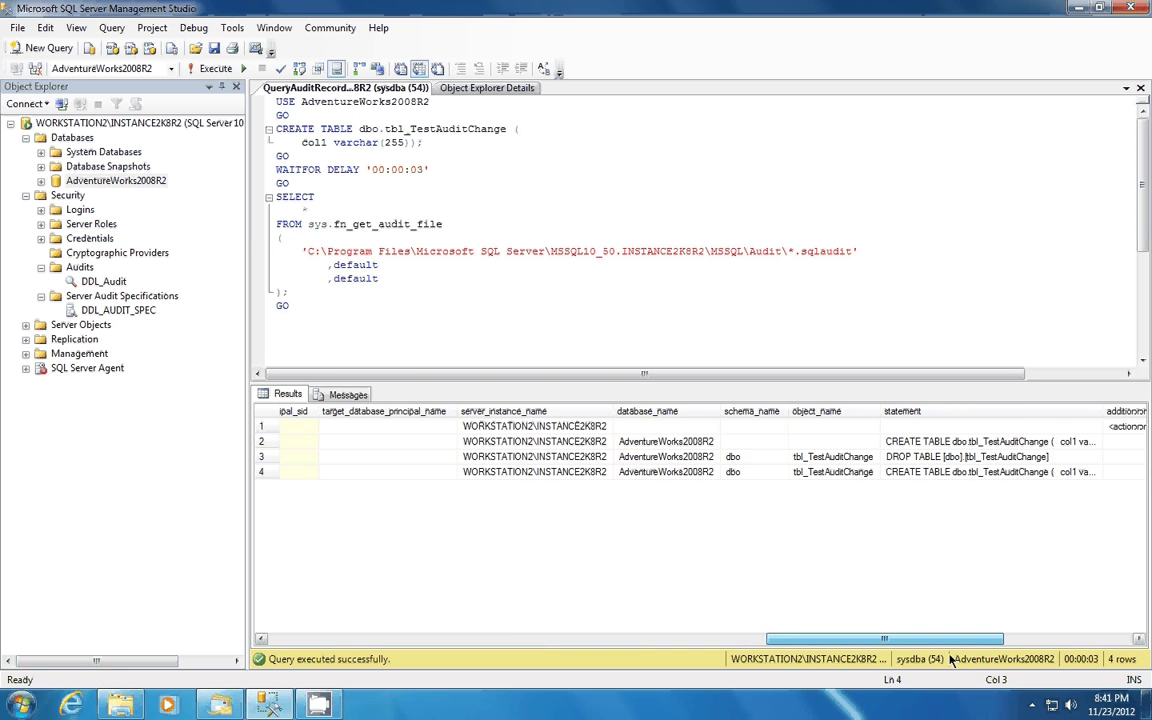
pyautogui.click(921, 459)
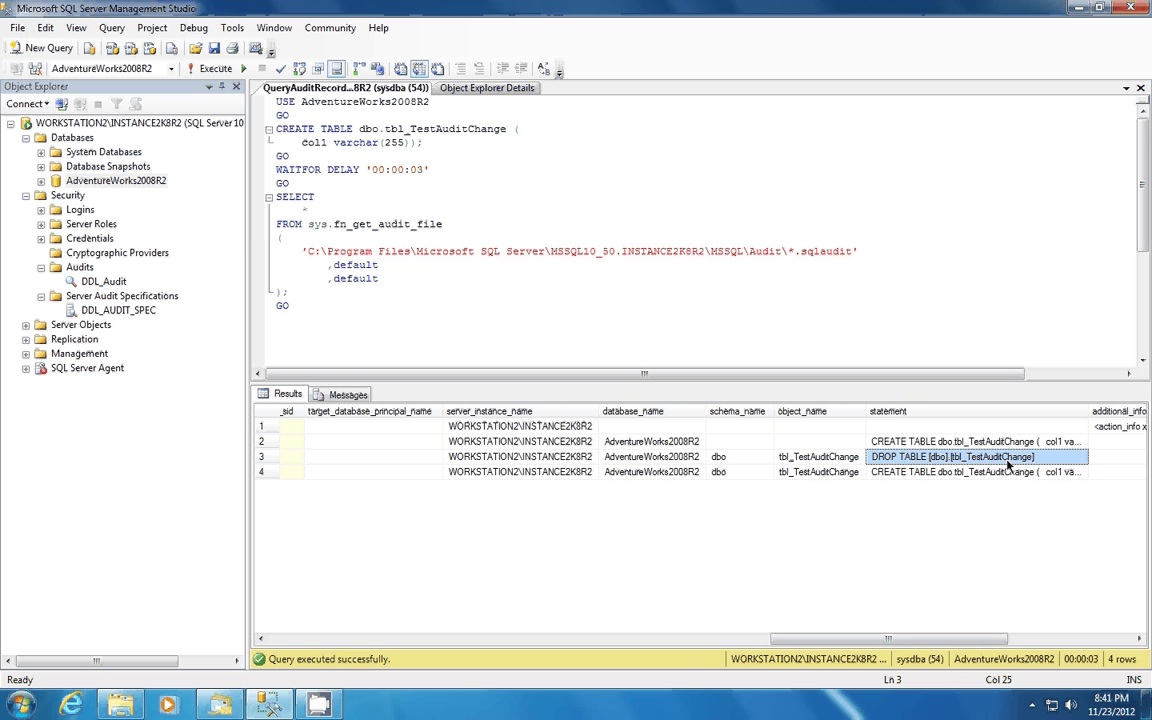
pyautogui.click(930, 473)
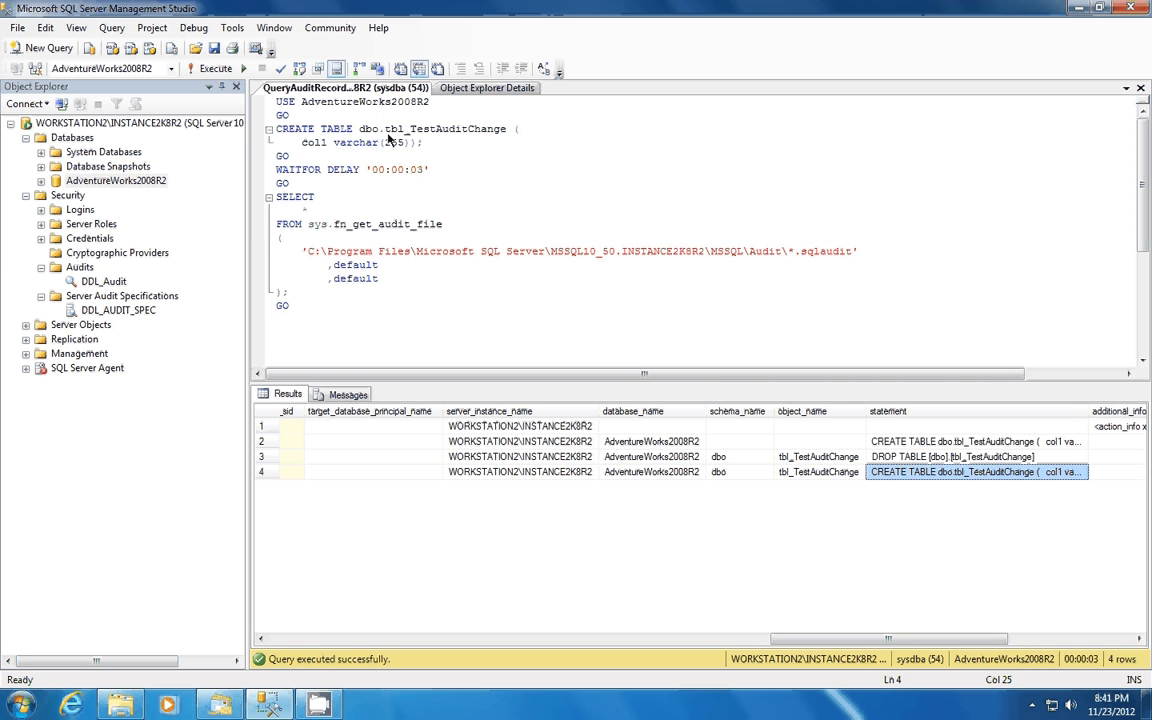
pyautogui.click(820, 458)
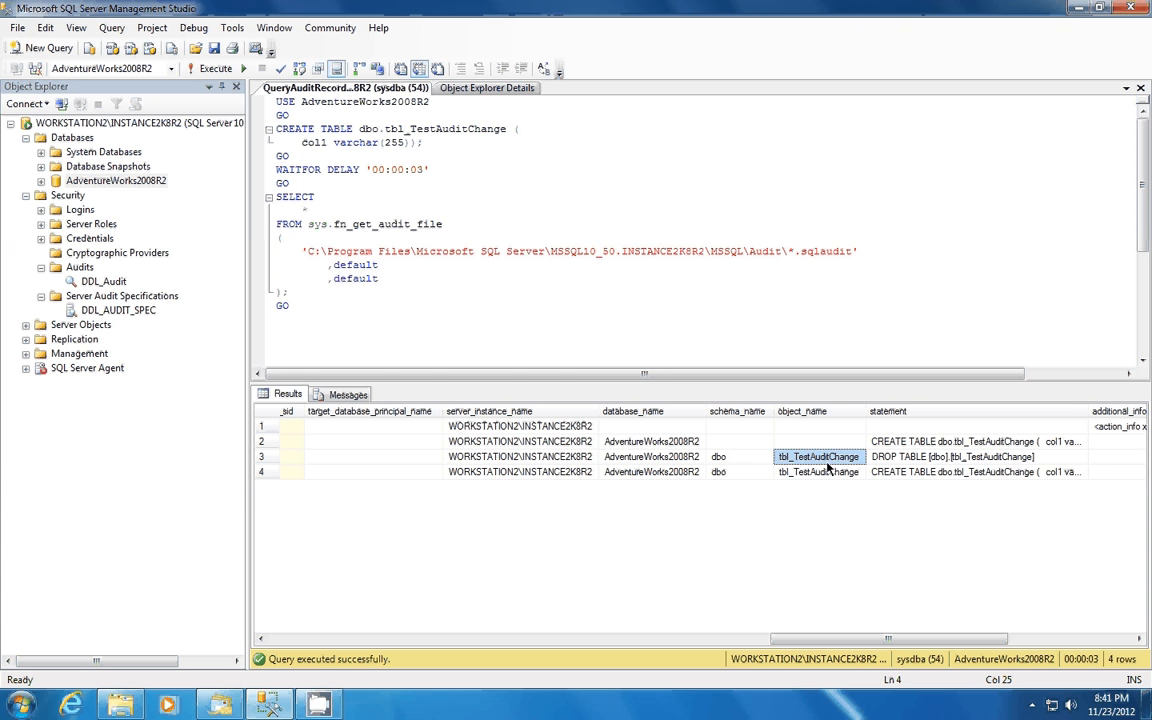
pyautogui.click(740, 472)
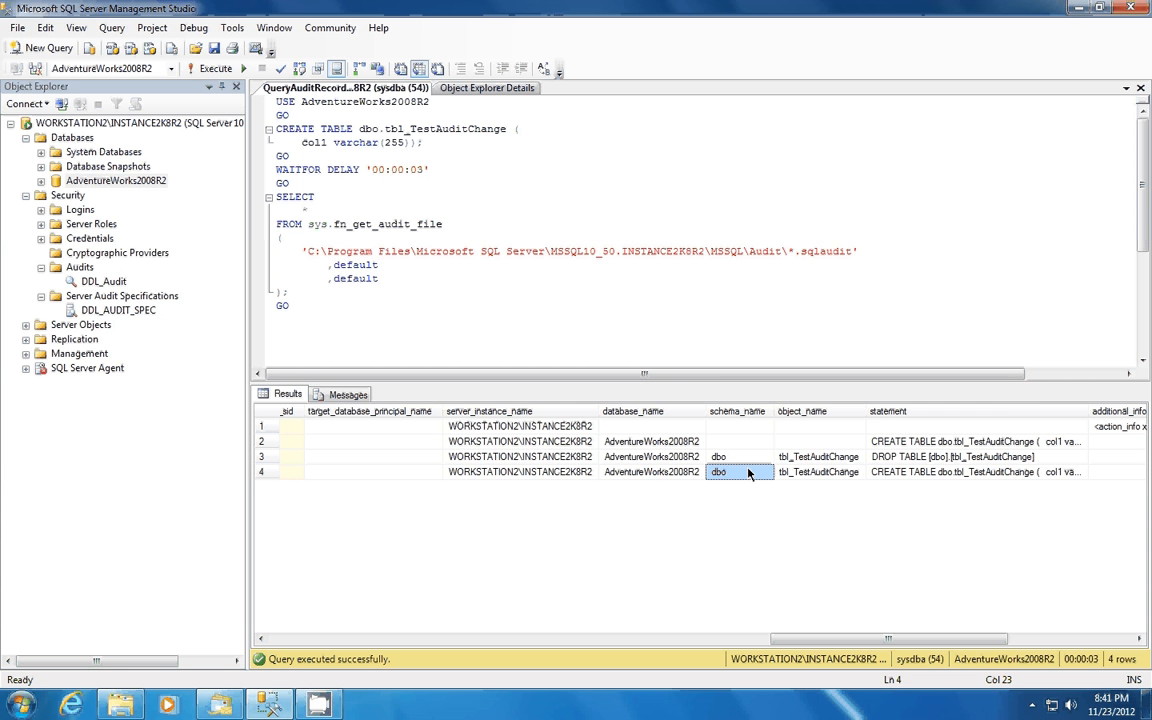
pyautogui.click(660, 458)
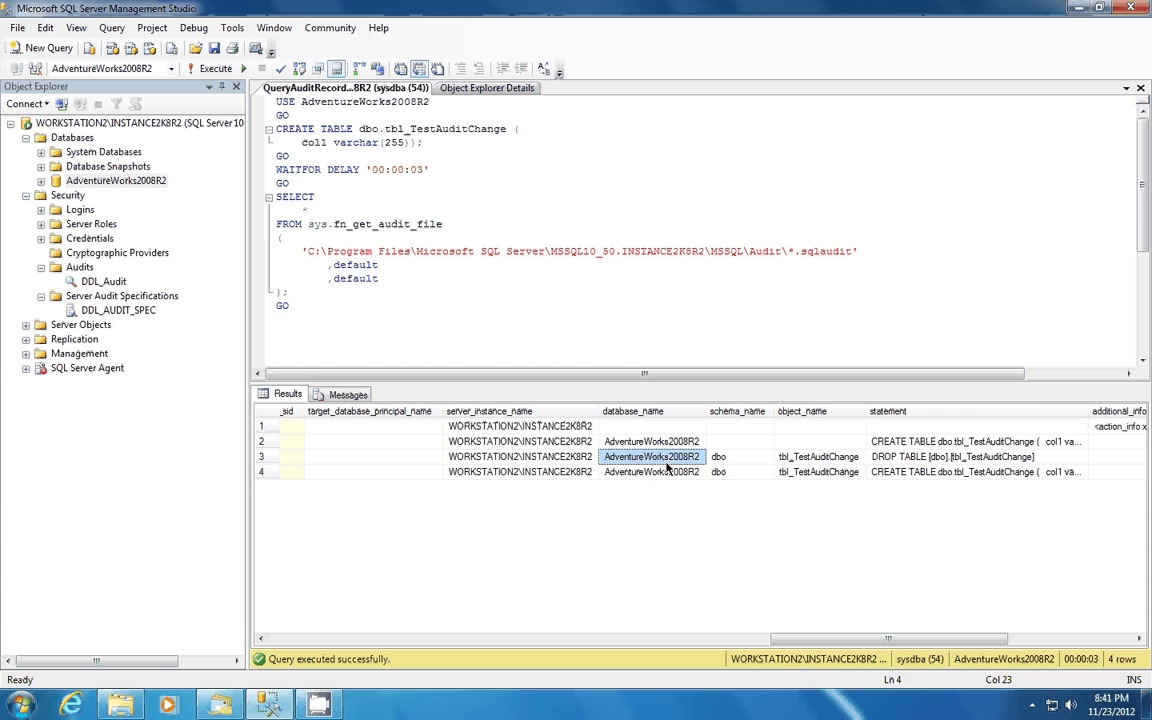
pyautogui.click(568, 473)
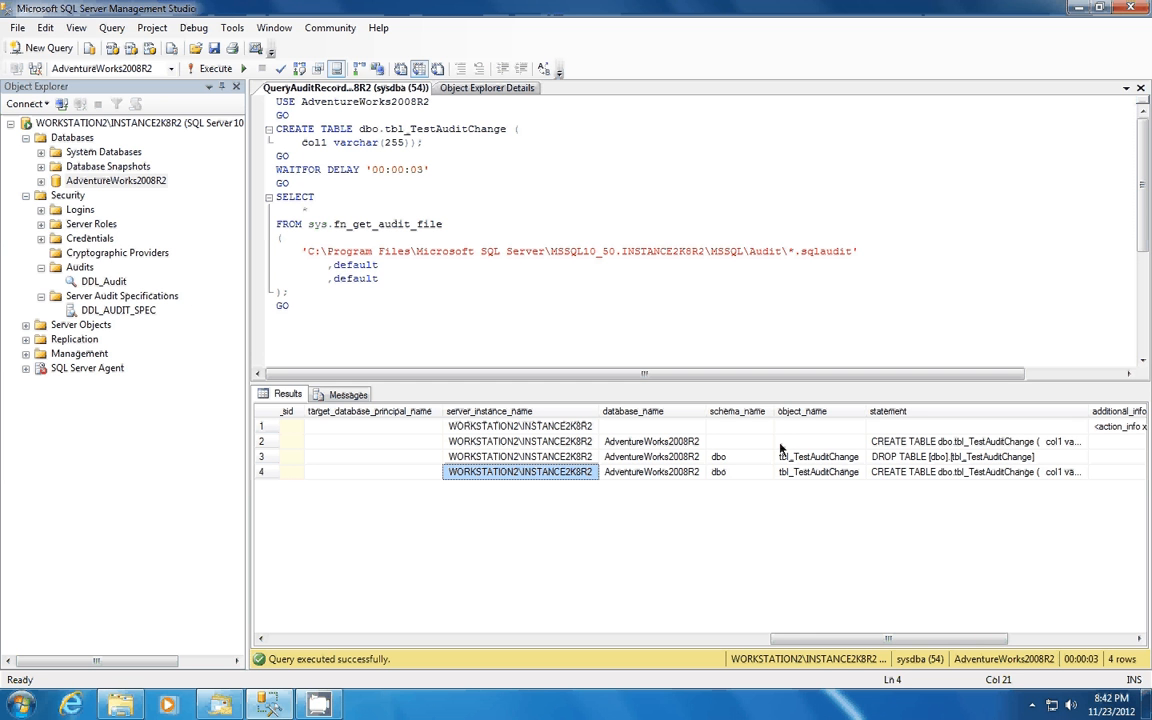
pyautogui.click(97, 283)
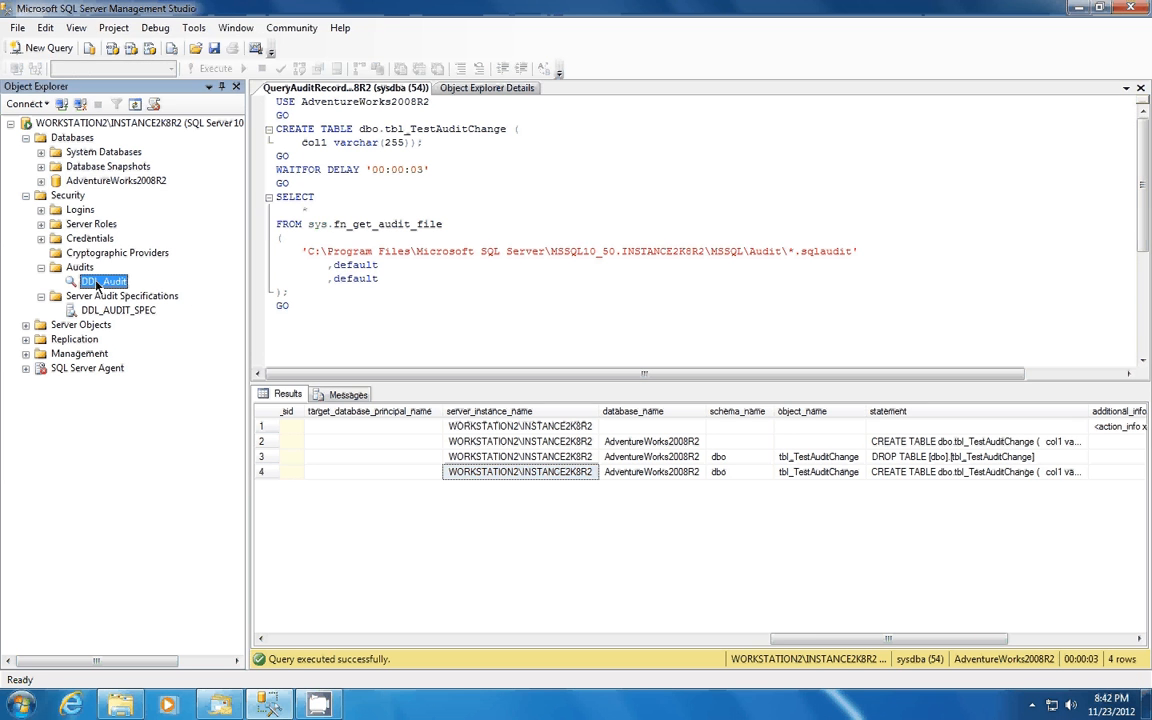
# - View the DDL_Audit audit logs and maximize the Log File Viewer
pyautogui.rightClick(97, 283)
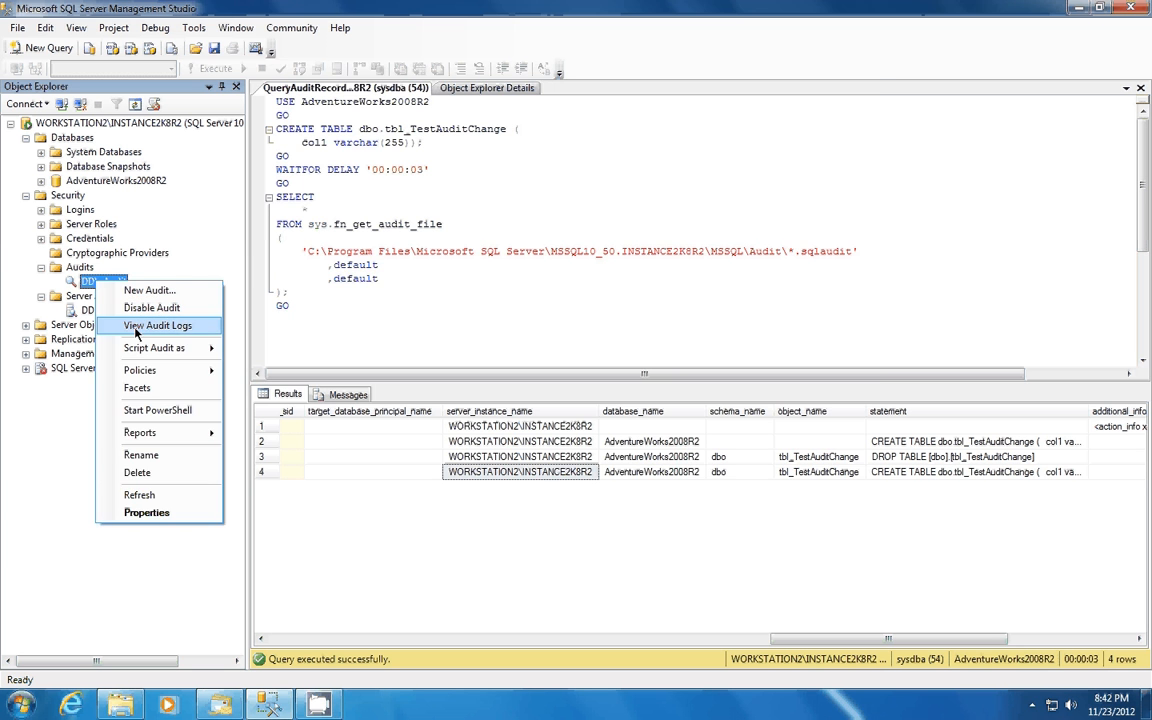
pyautogui.click(137, 328)
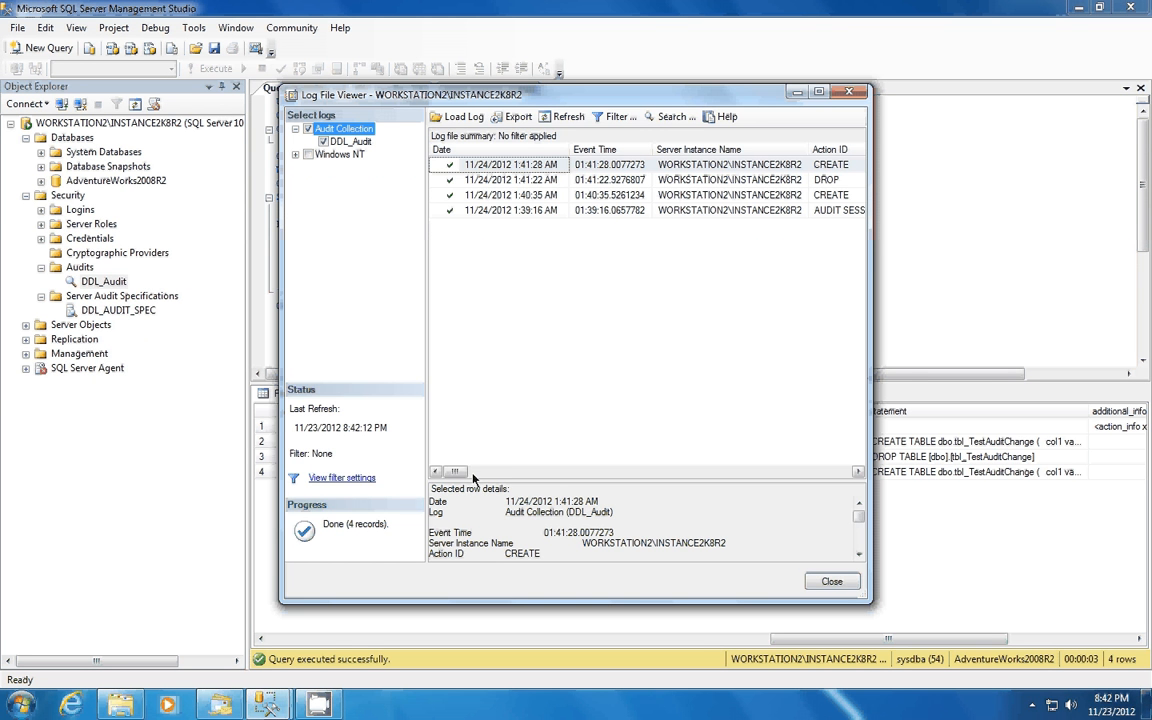
pyautogui.moveTo(456, 472); pyautogui.dragTo(485, 474)
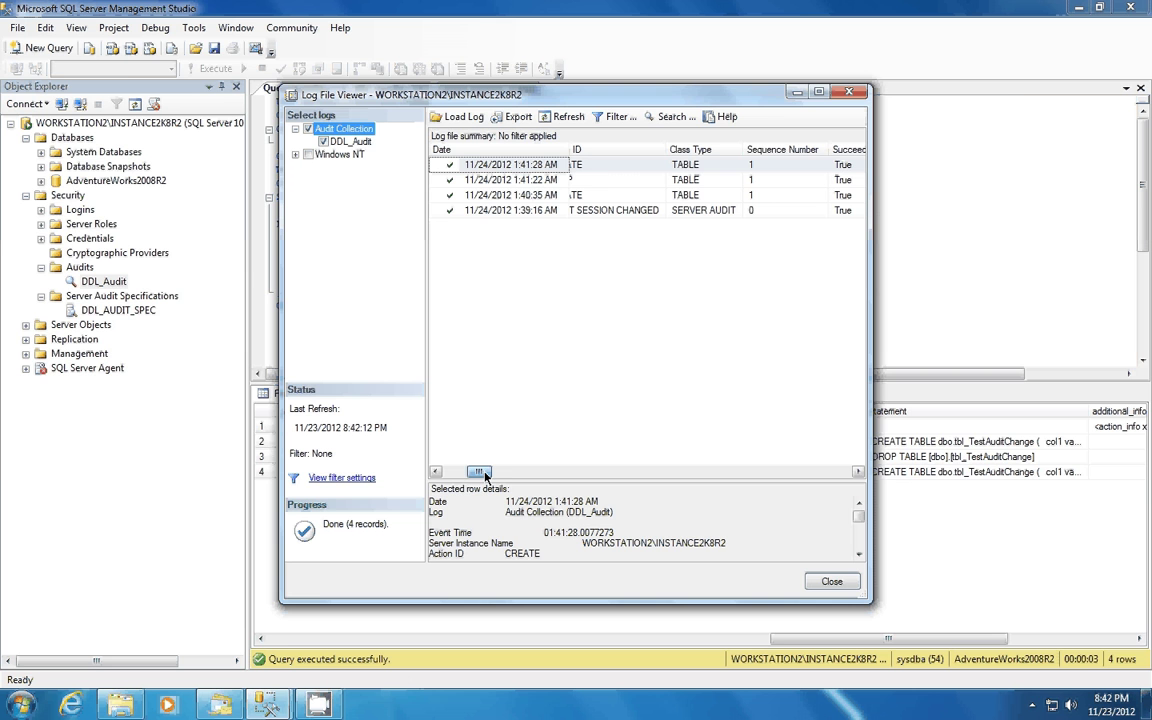
pyautogui.click(819, 93)
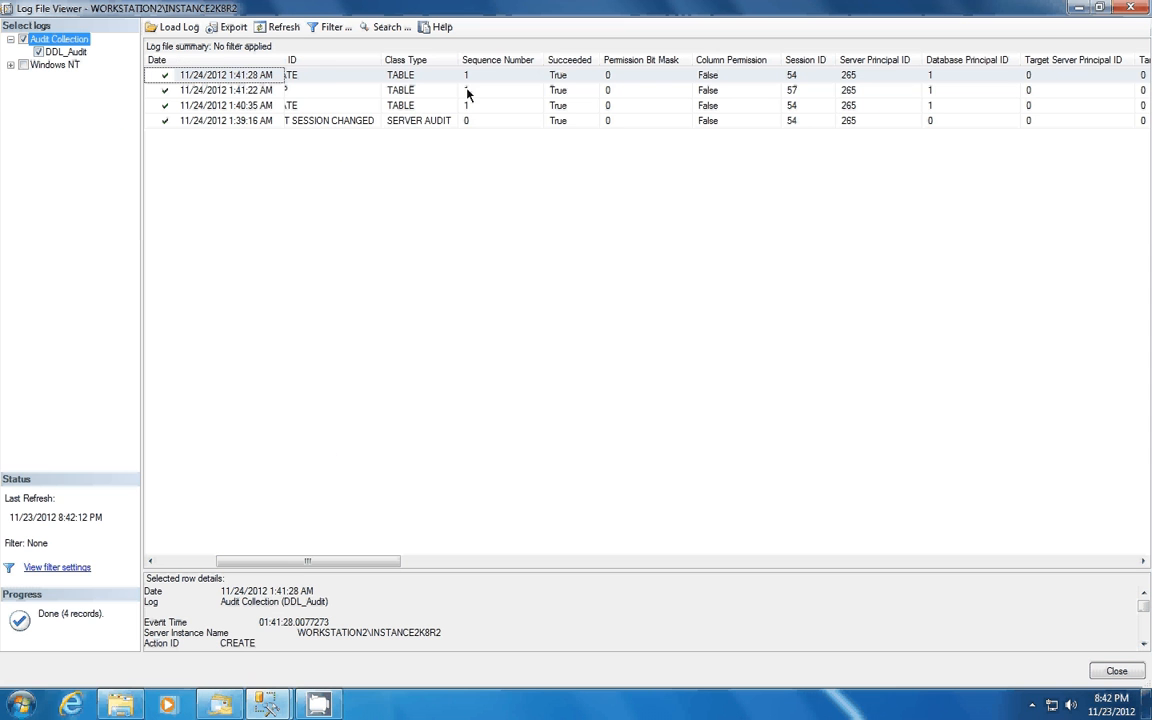
pyautogui.click(340, 200)
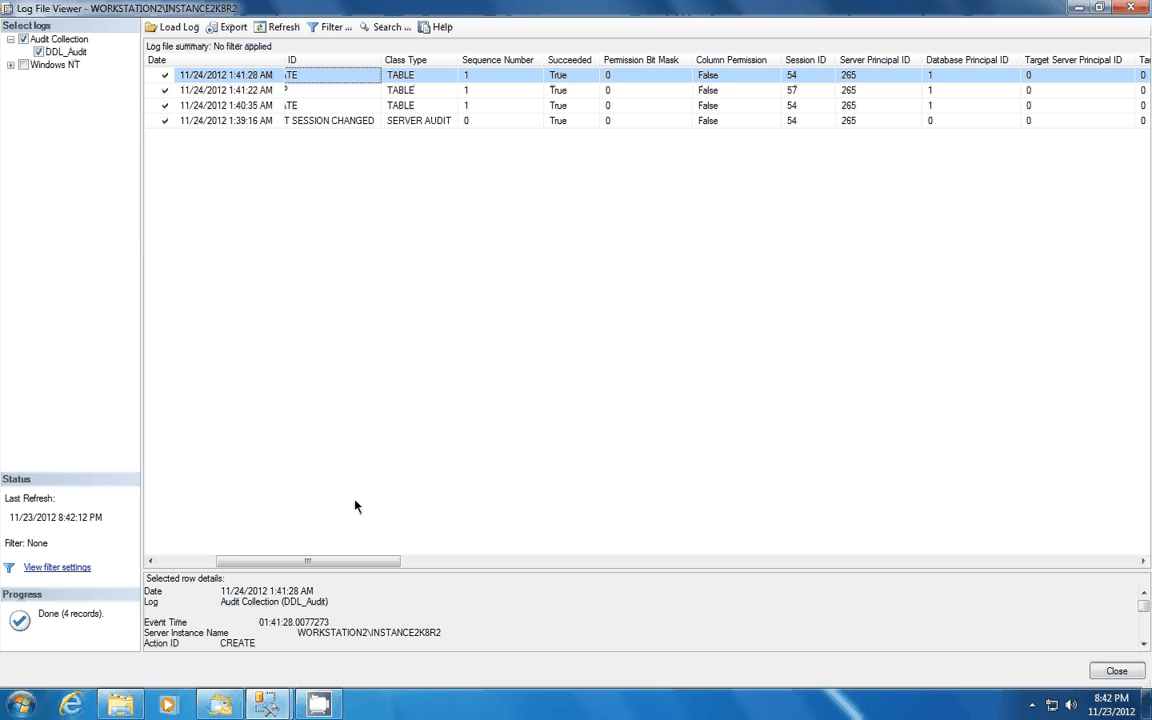
pyautogui.moveTo(307, 561); pyautogui.dragTo(272, 561)
# - Step through the four logged events, reviewing the DROP and both CREATE entries
pyautogui.click(463, 105)
pyautogui.press('Up')
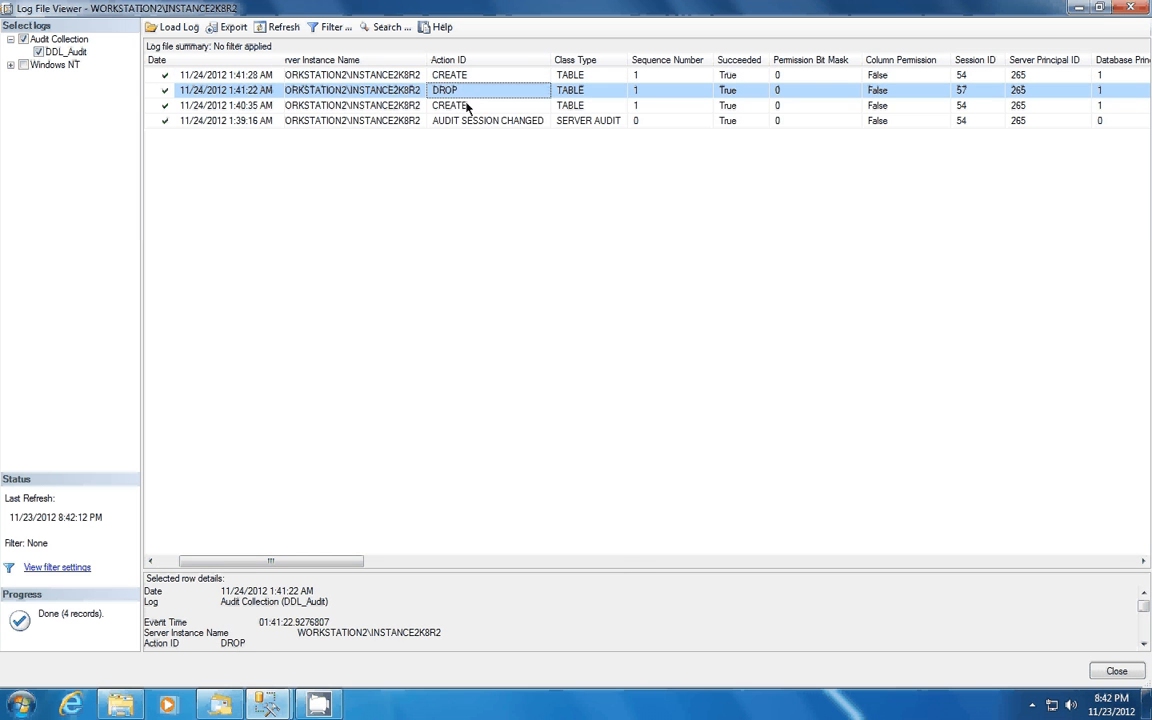
pyautogui.press('Down')
pyautogui.moveTo(350, 562); pyautogui.dragTo(784, 576)
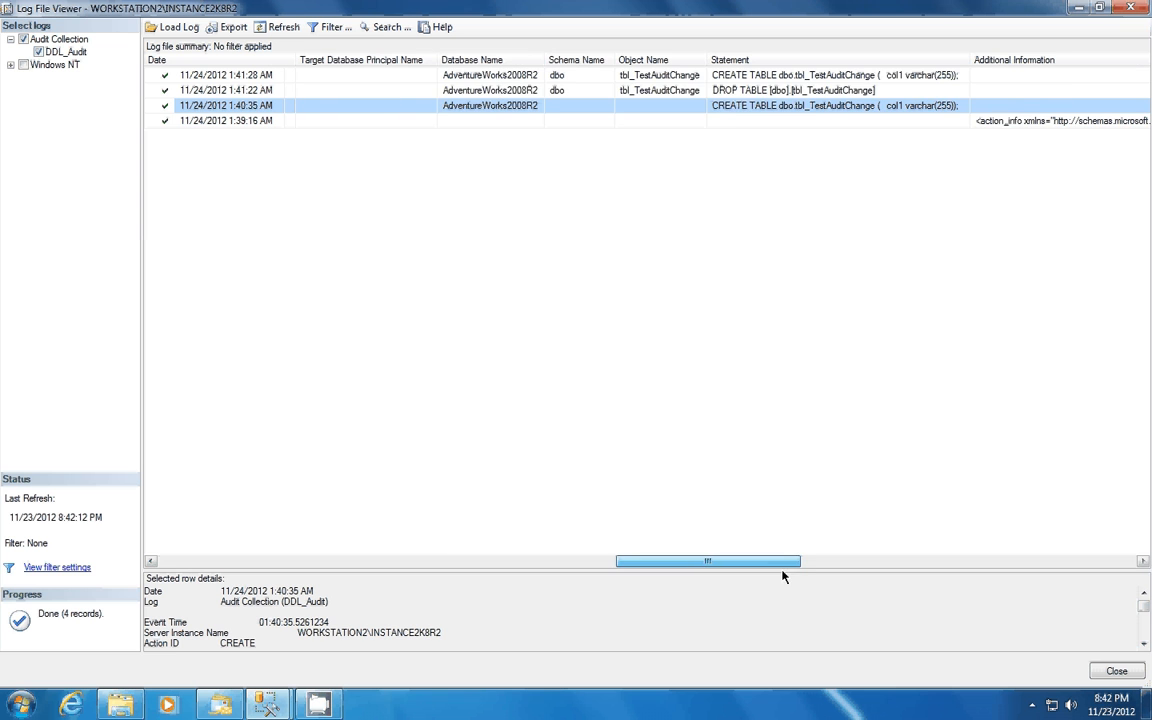
pyautogui.click(820, 90)
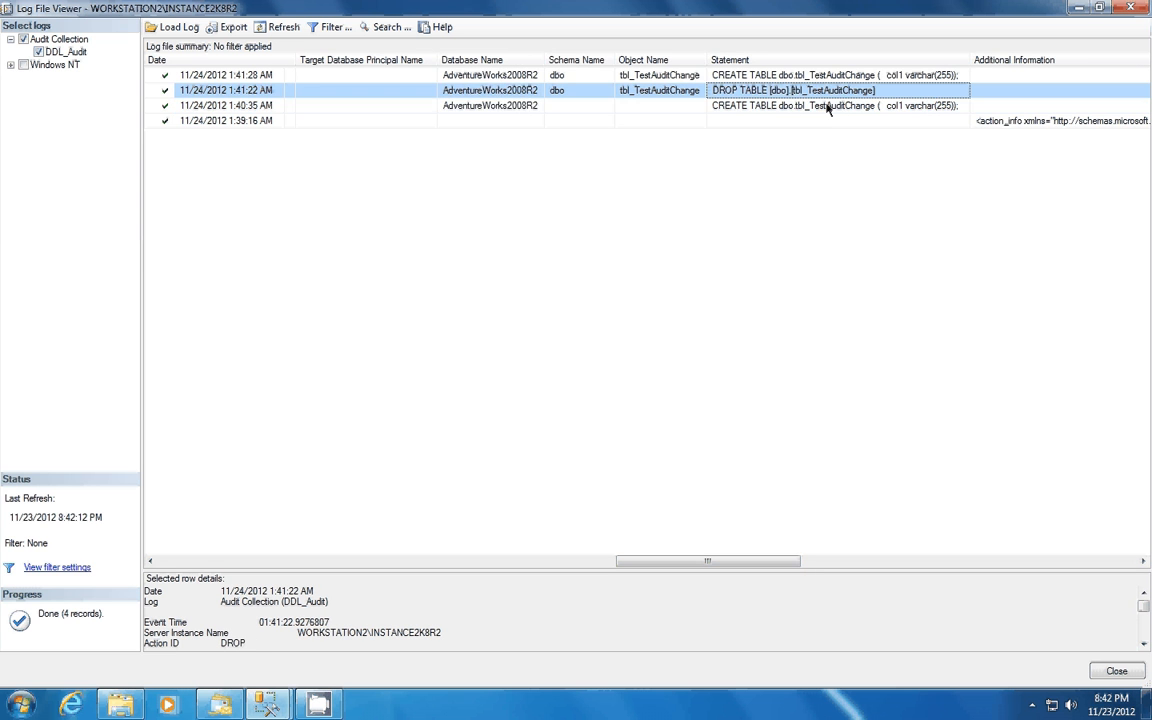
pyautogui.click(827, 107)
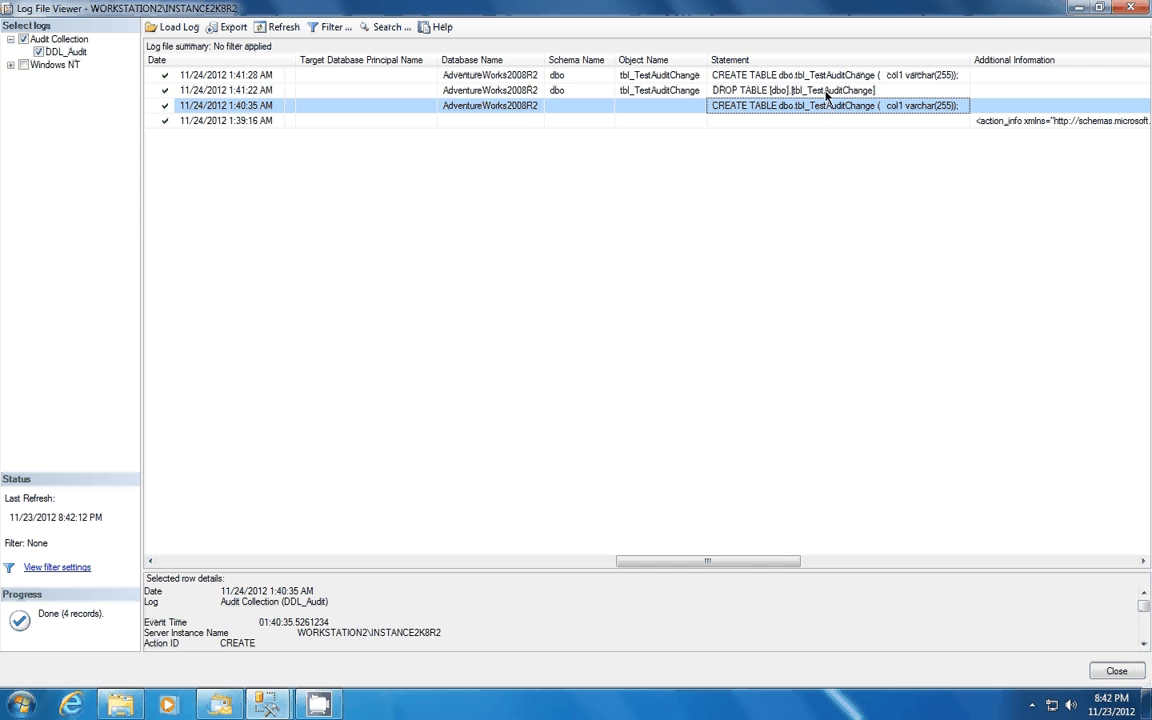
pyautogui.click(827, 92)
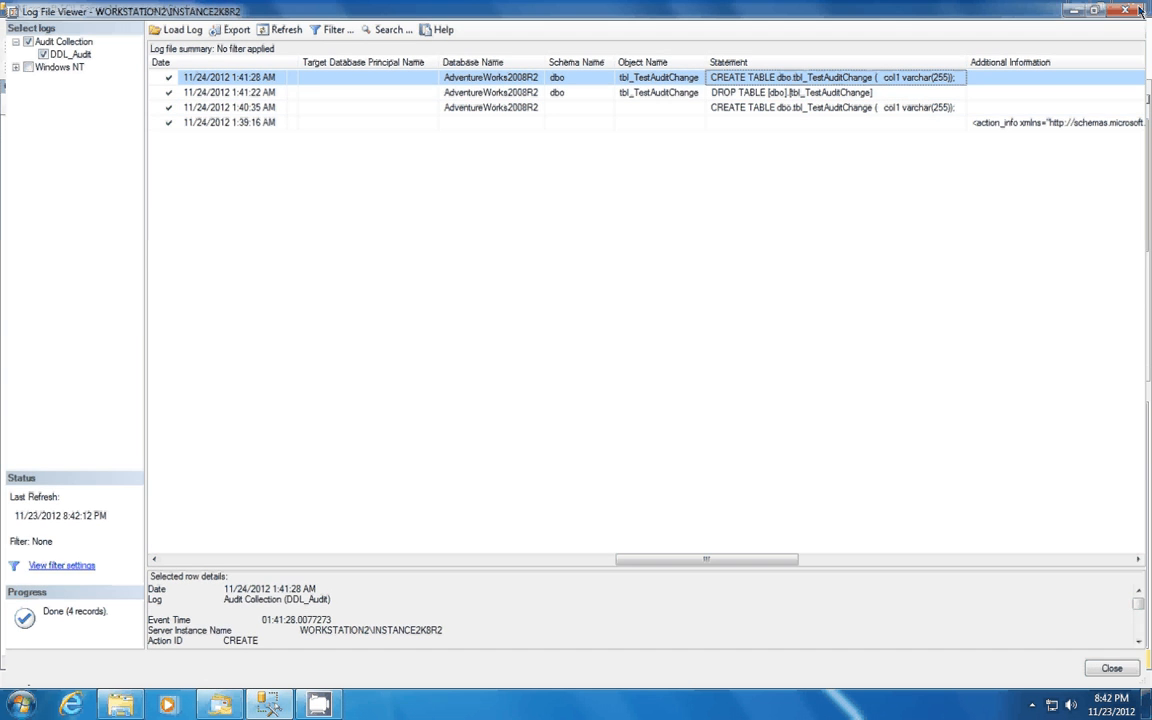
# - Close the Log File Viewer to return to the audit query and its results
pyautogui.click(1140, 11)
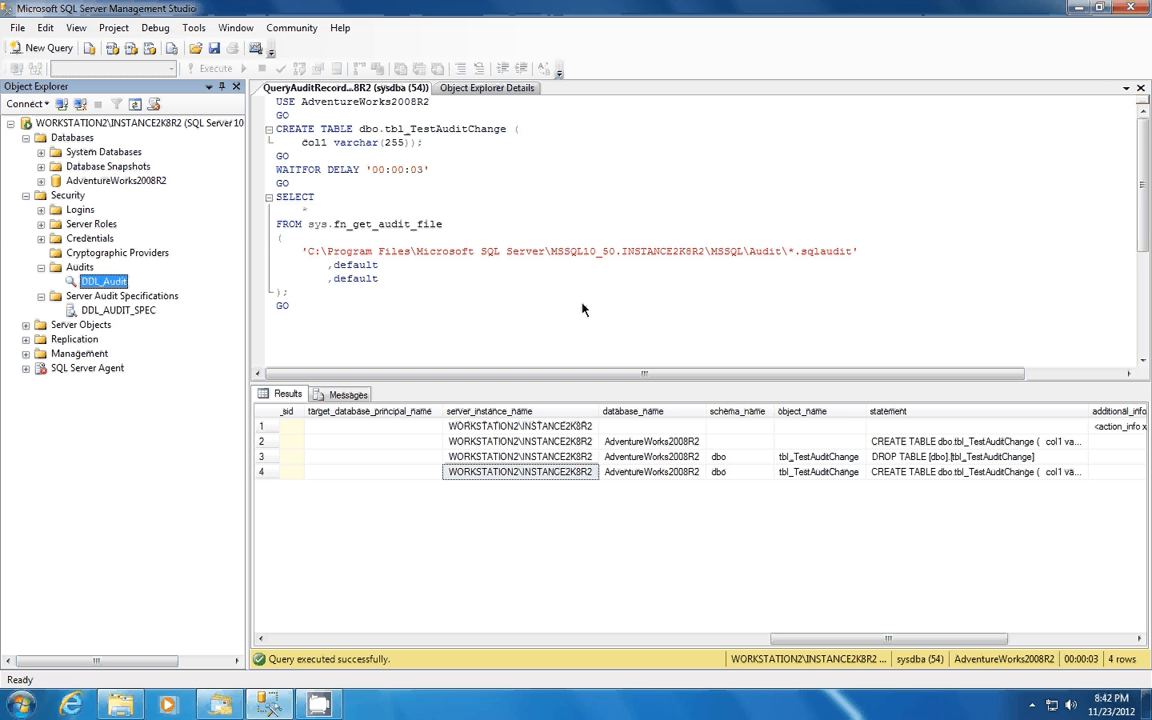